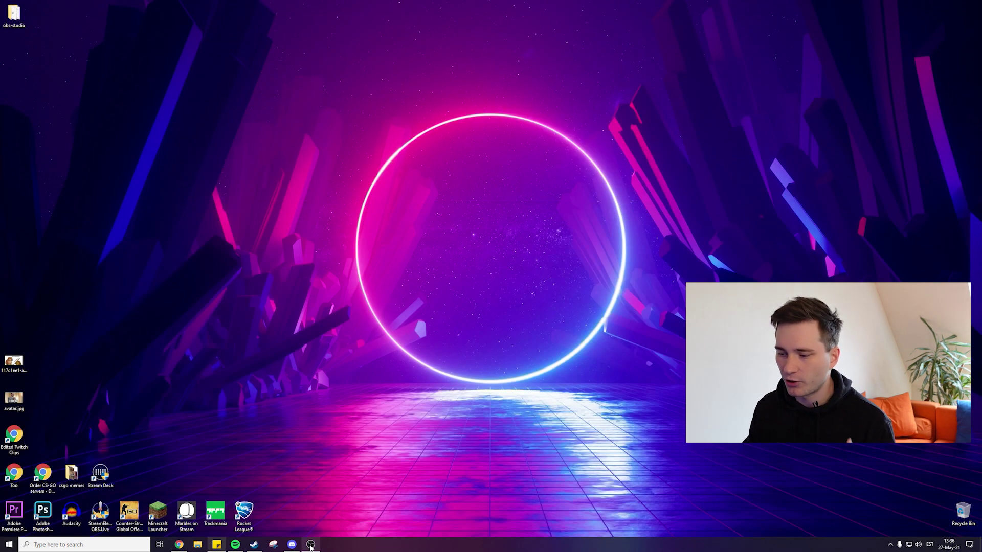
Launch OBS Studio from the taskbar to bring up the OBS.Live connect screen
click(310, 545)
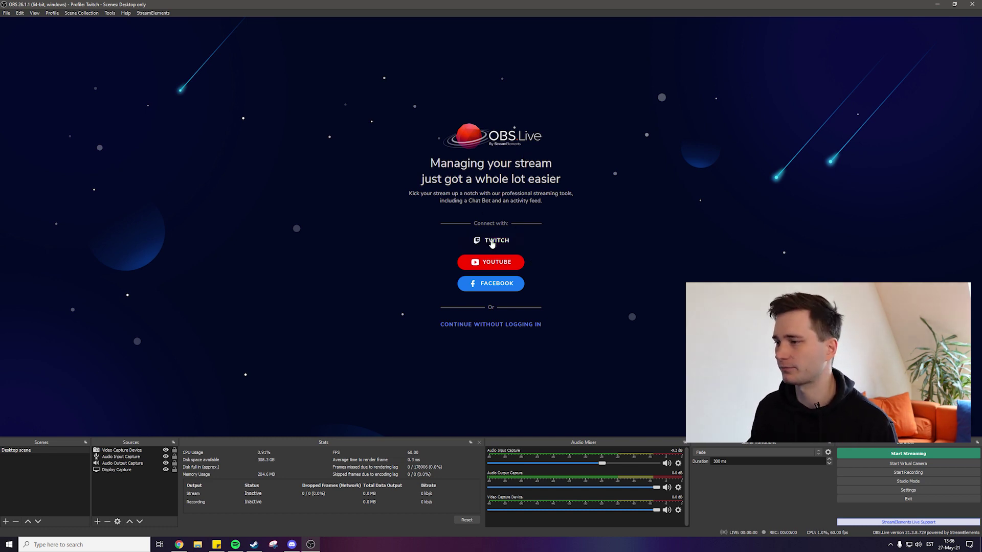
Choose Twitch on the OBS.Live connect screen to sign in
click(493, 243)
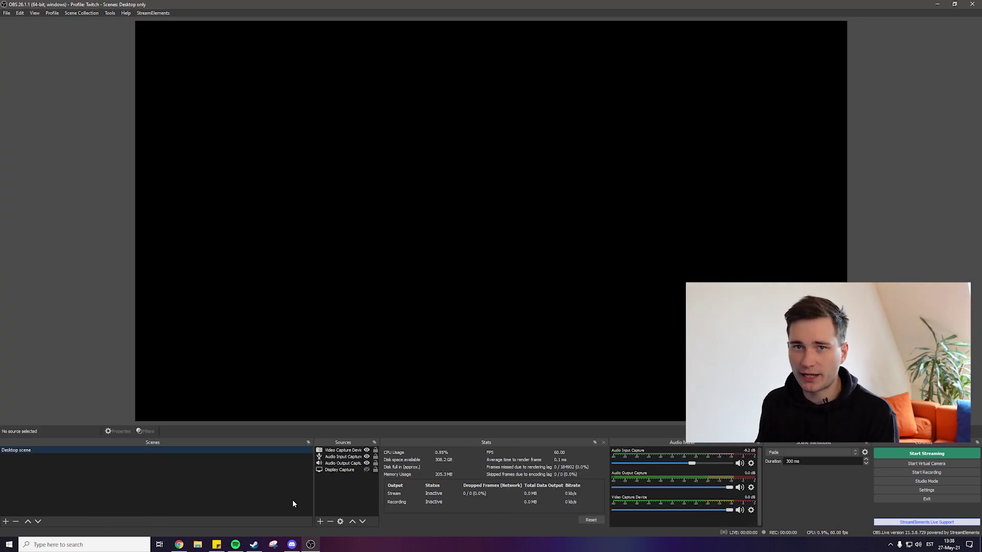
Remove 'obslive' from the StreamElements web address and log in with Twitch
click(179, 544)
drag(129, 20, 106, 21)
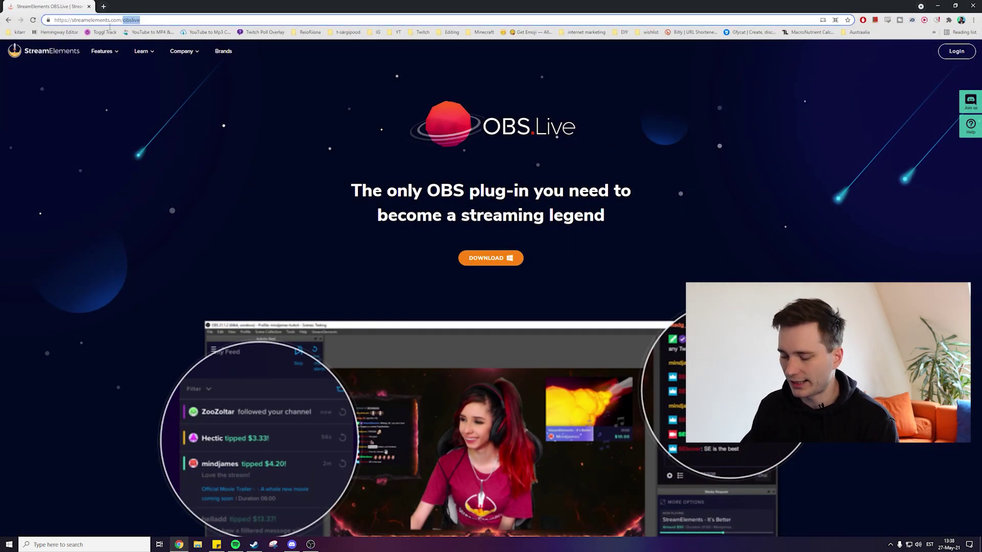
key(BackSpace)
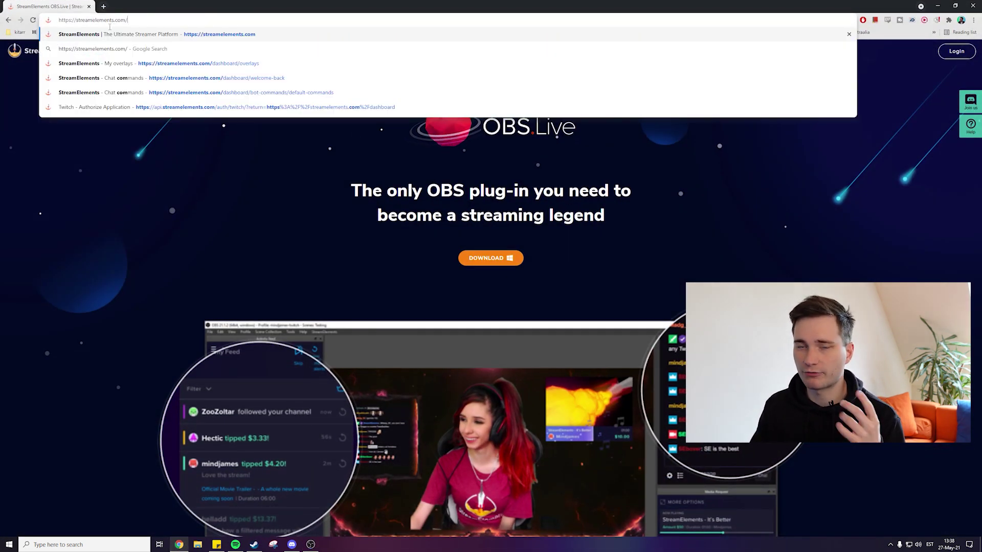
key(Return)
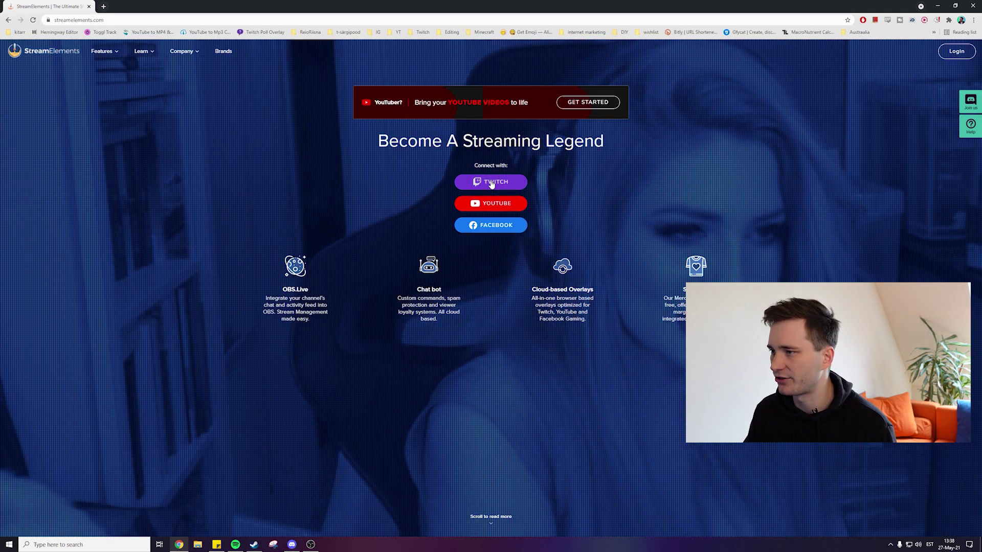
click(489, 183)
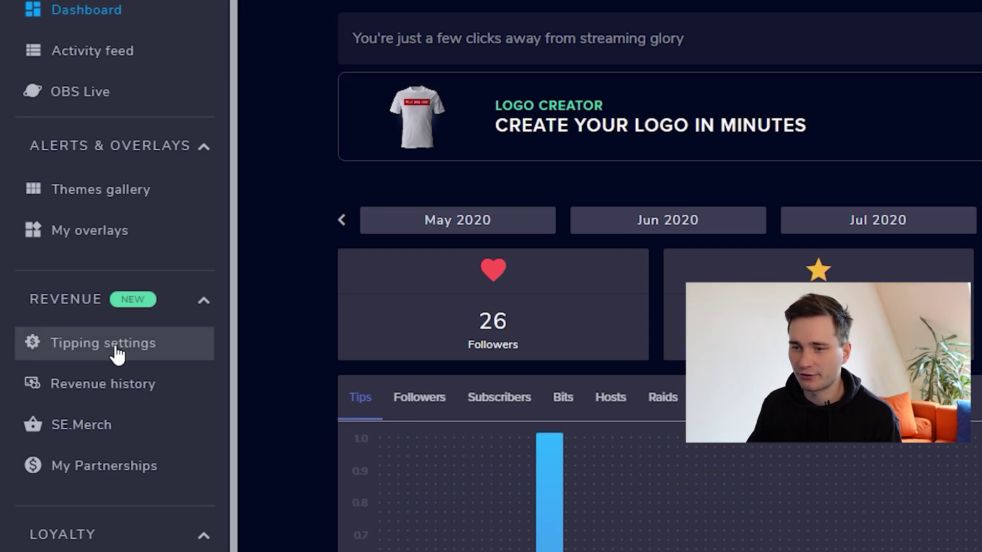
Browse the Tipping, Loyalty, Leaderboard, Contests, Giveaways and Modules pages
click(117, 351)
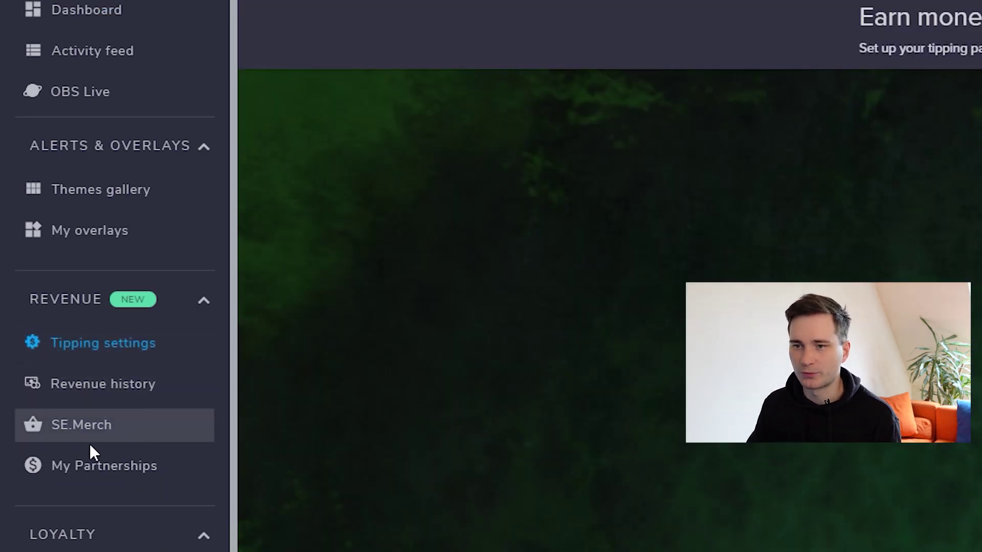
scroll(106, 433, down, 5)
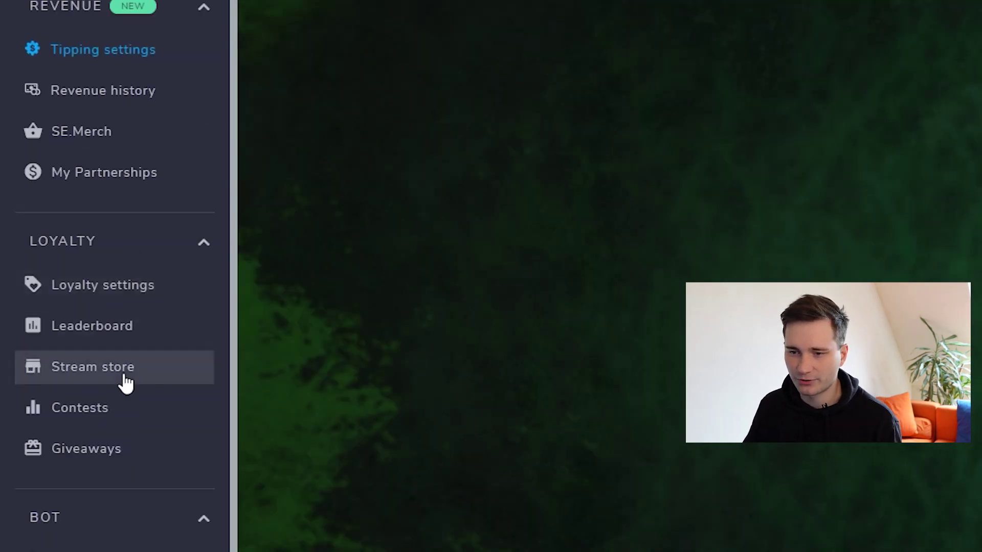
click(121, 296)
click(115, 326)
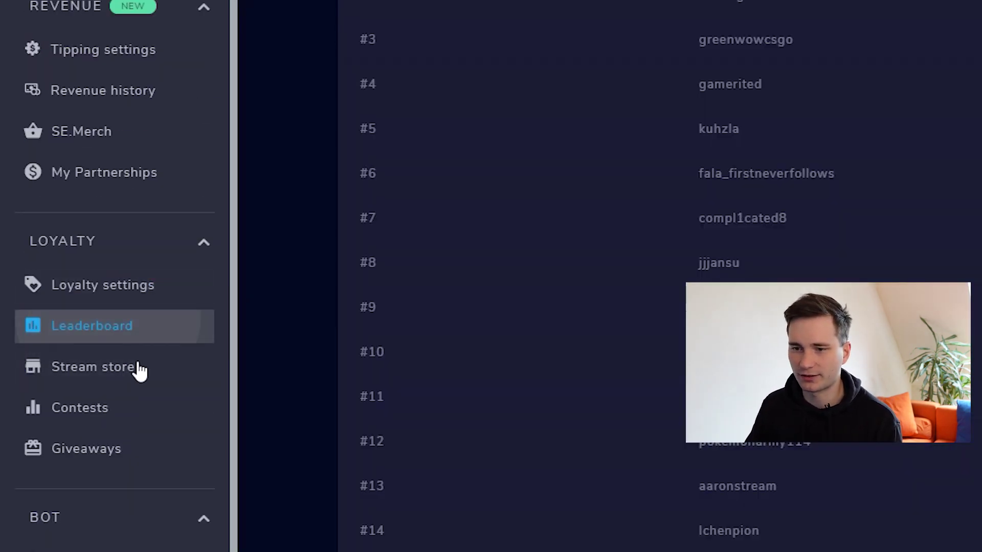
click(105, 411)
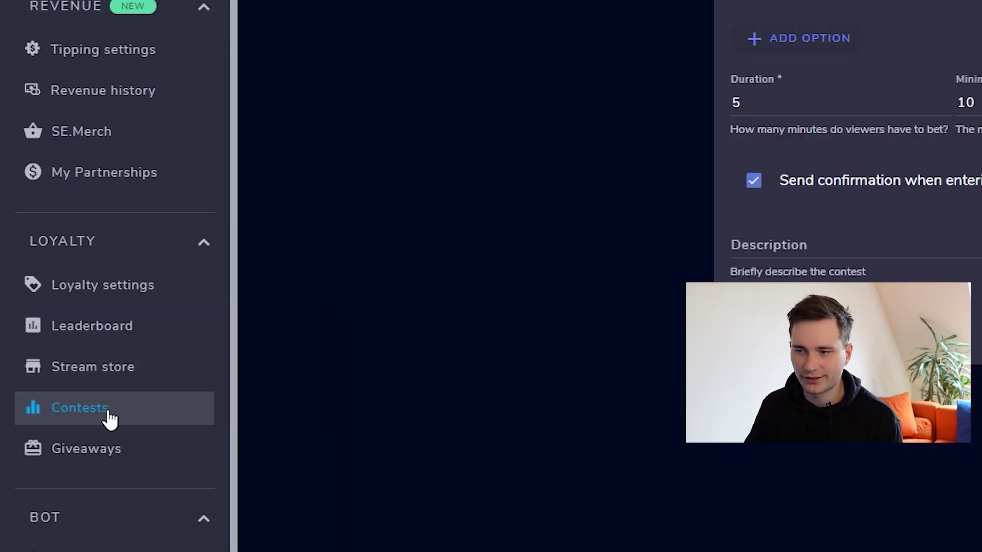
click(98, 449)
scroll(105, 454, down, 4)
click(105, 233)
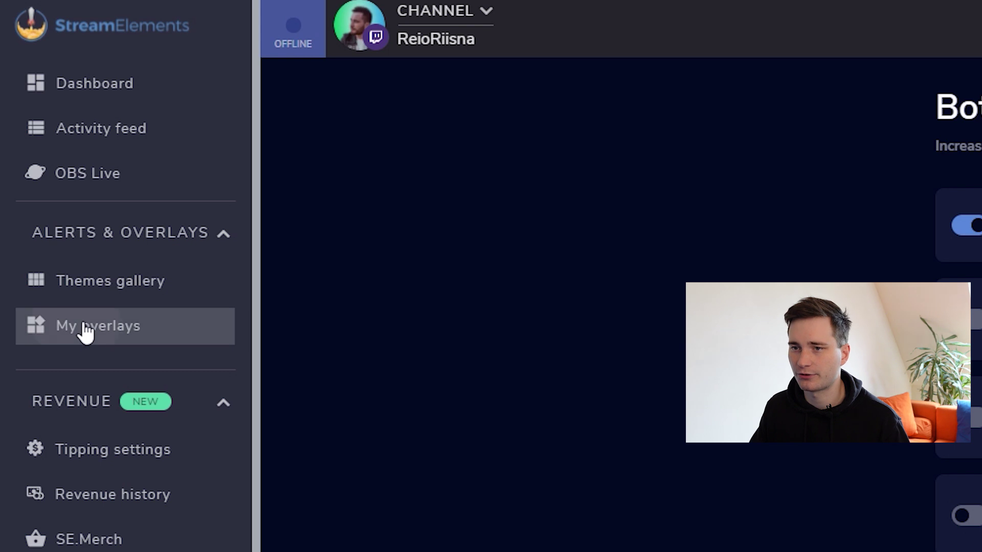
Visit My overlays, look through the Themes gallery, then return to My overlays
click(32, 169)
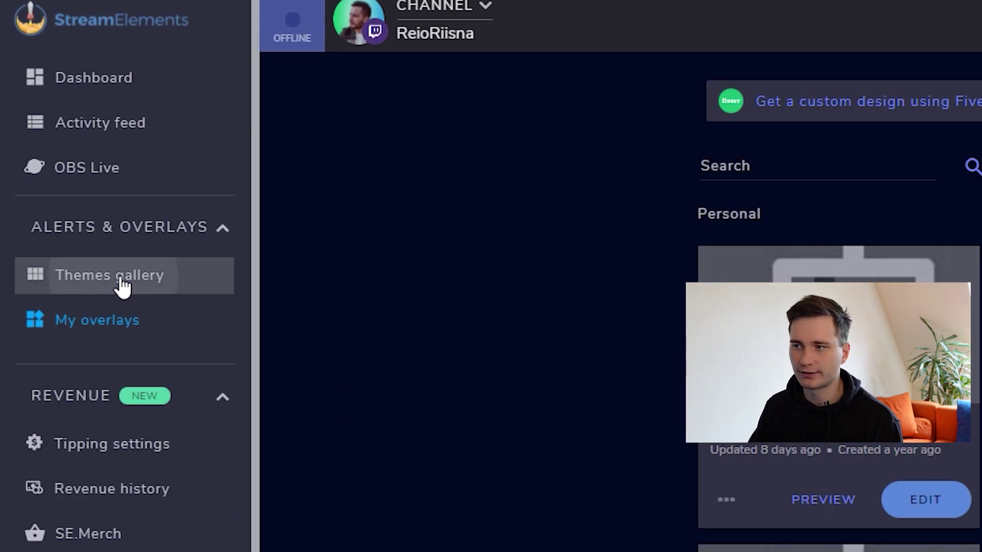
click(127, 290)
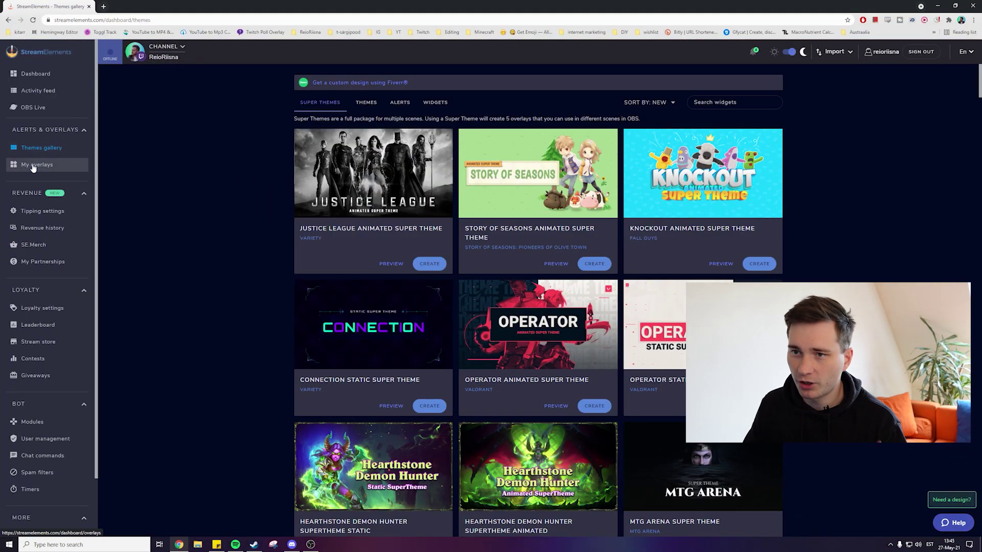
click(33, 167)
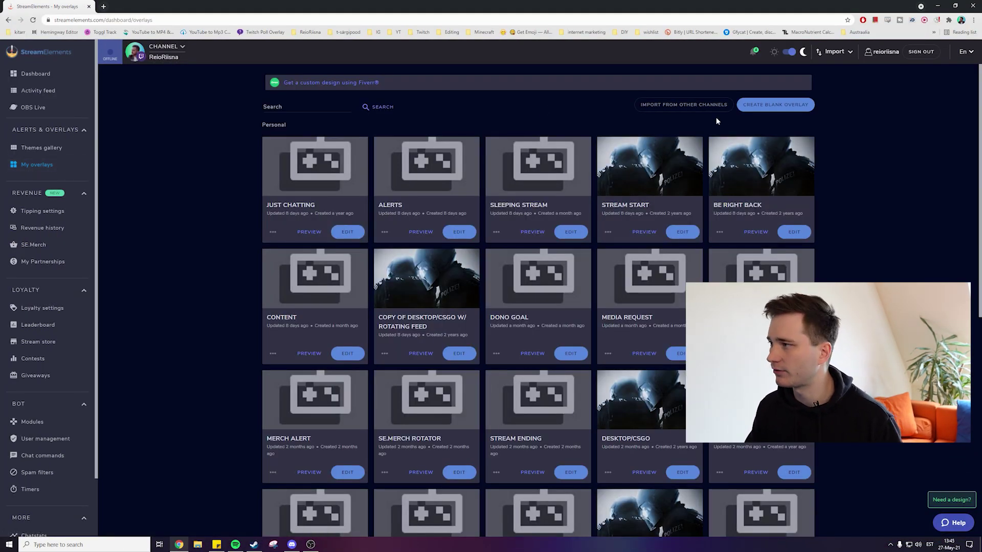
Create a blank overlay at 900p resolution
click(782, 105)
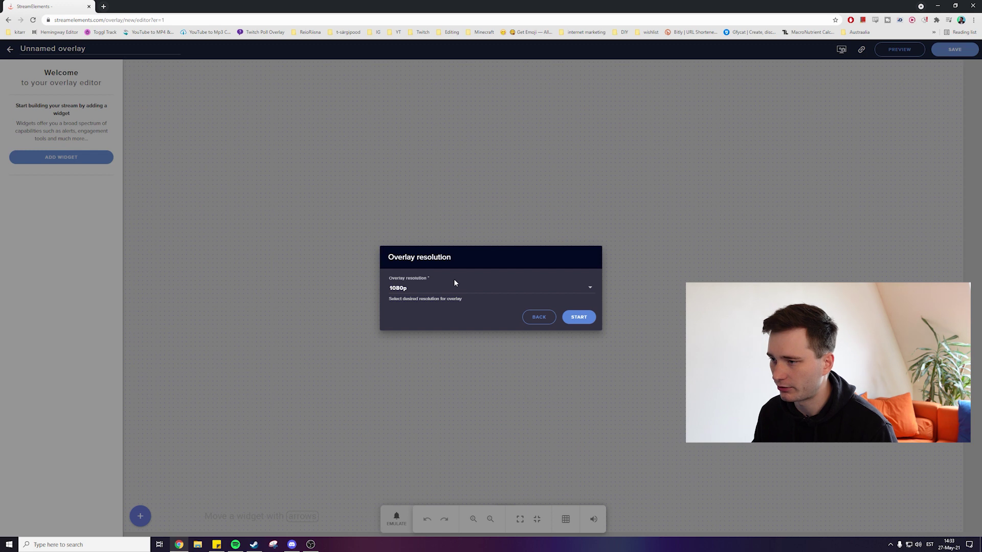
click(557, 290)
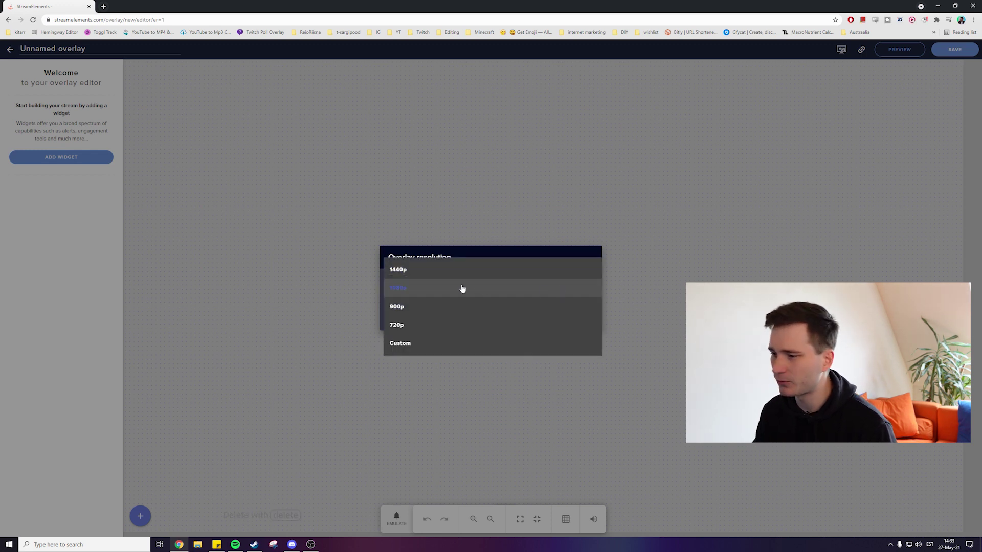
click(418, 309)
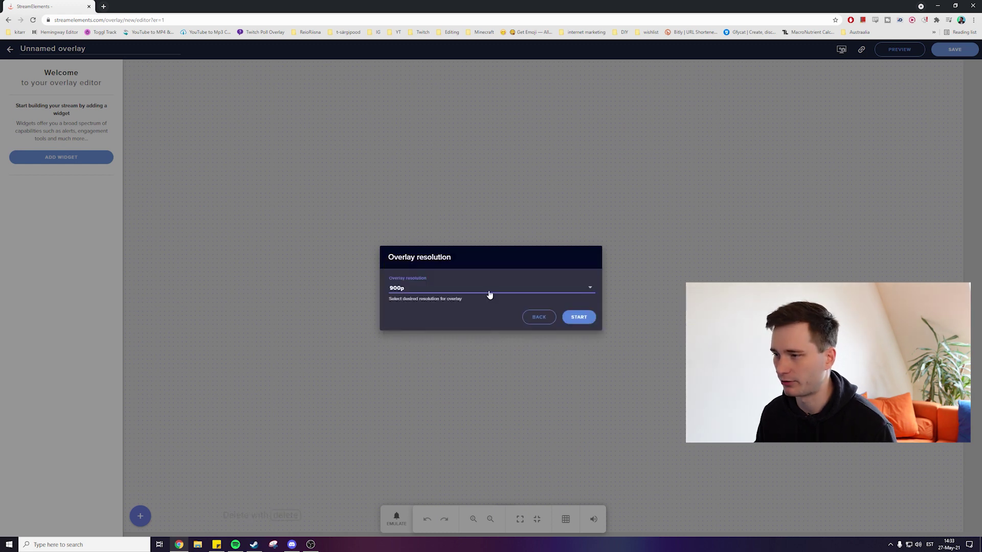
click(578, 316)
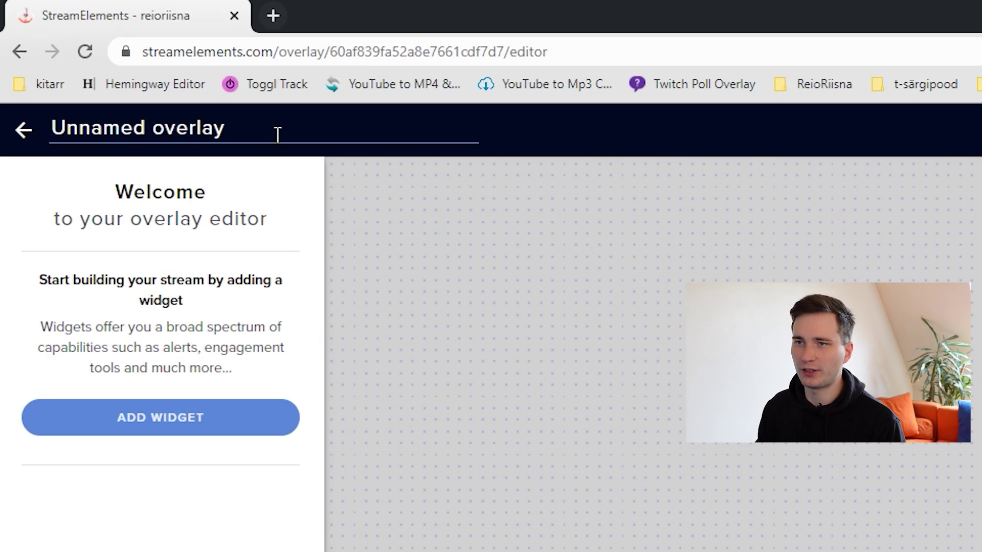
Rename the overlay to 'screen overlay' and bring up the widget categories
click(90, 49)
key(ctrl+a)
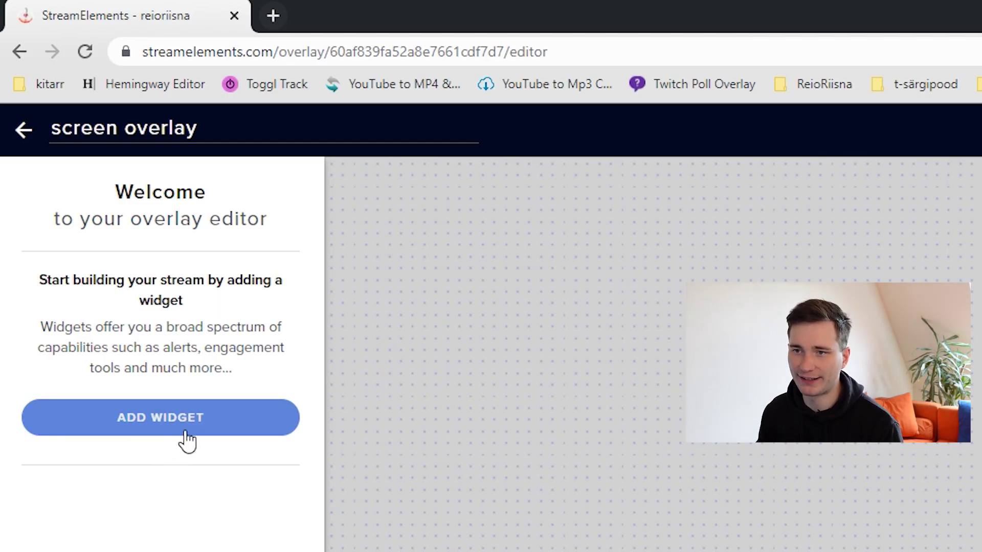
click(160, 423)
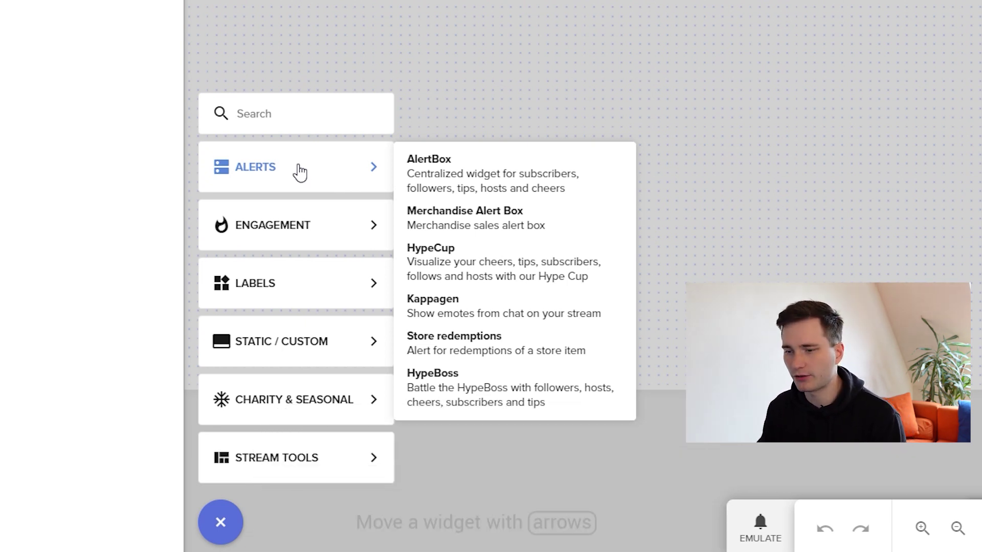
mouse_move(173, 430)
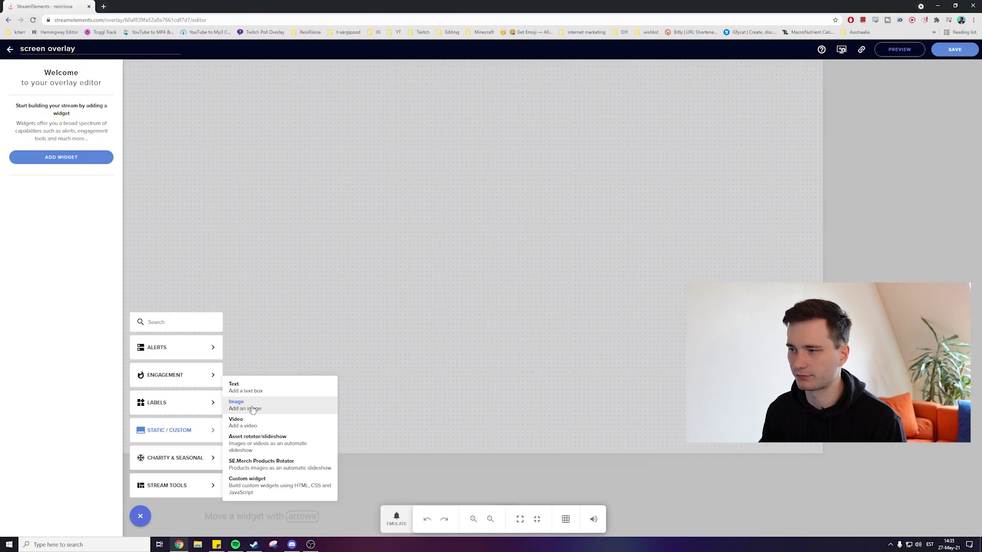
Add an image widget and upload Old Webcam Frame.png for it
click(253, 410)
mouse_move(170, 104)
mouse_down()
mouse_move(488, 228)
mouse_move(184, 108)
mouse_up()
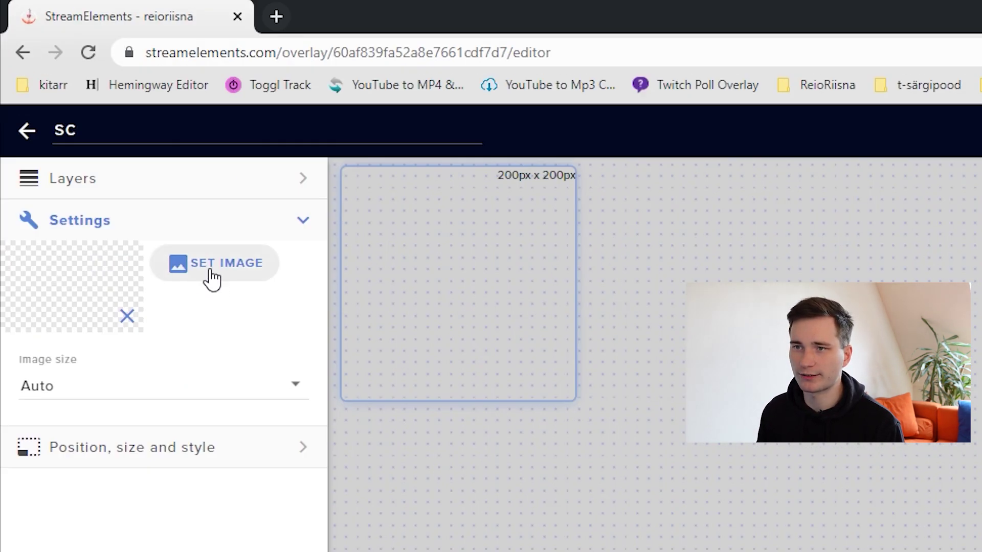
click(210, 270)
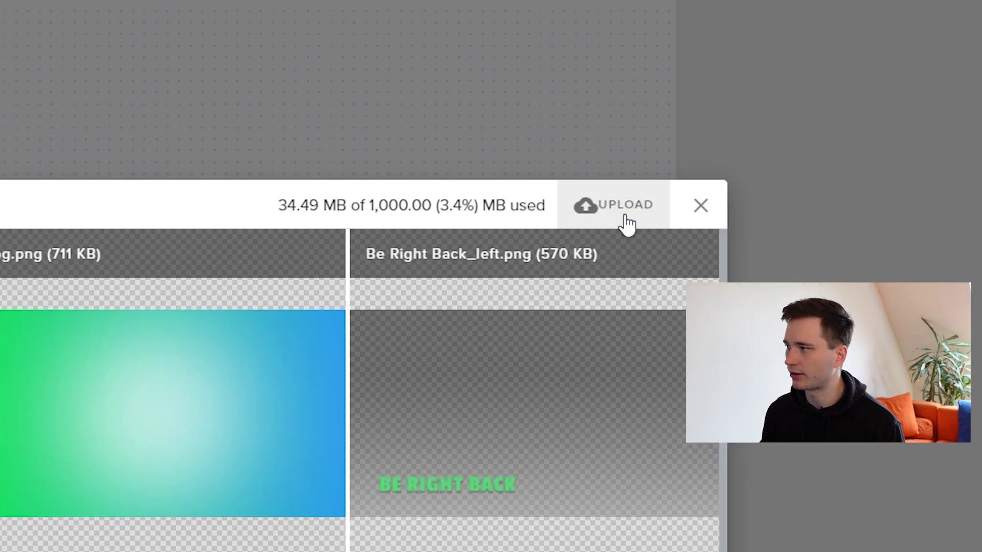
click(625, 217)
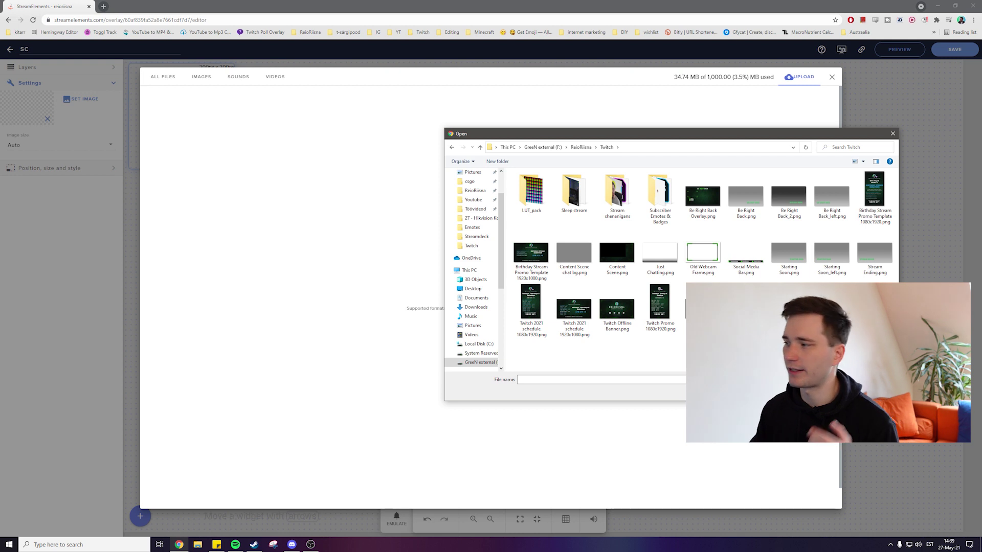
click(708, 254)
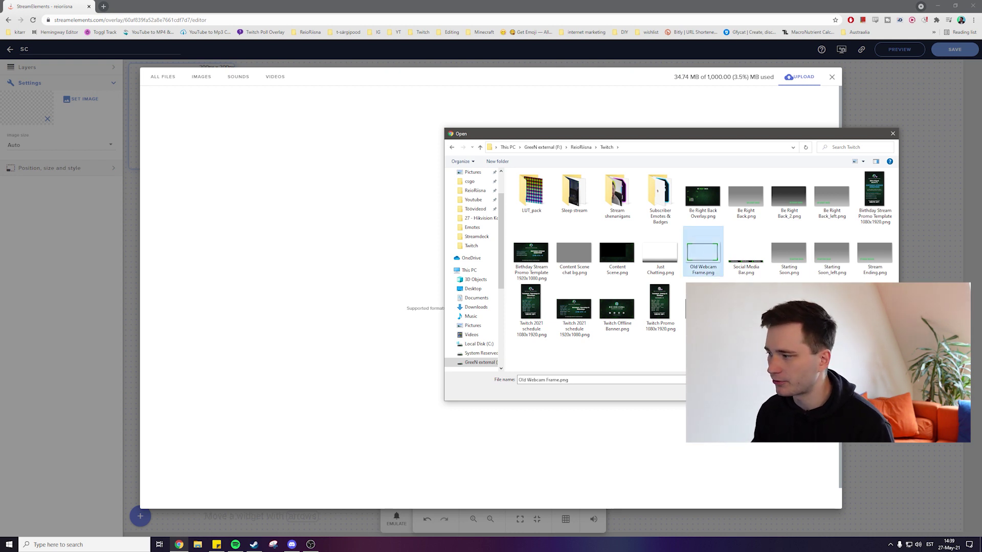
key(Return)
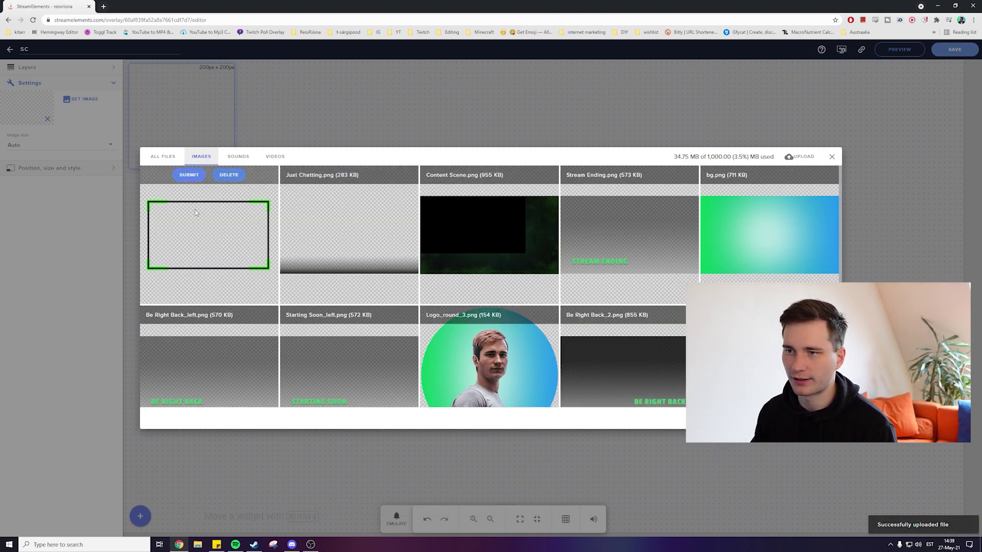
Apply the webcam frame and move it to the canvas's right side
click(189, 175)
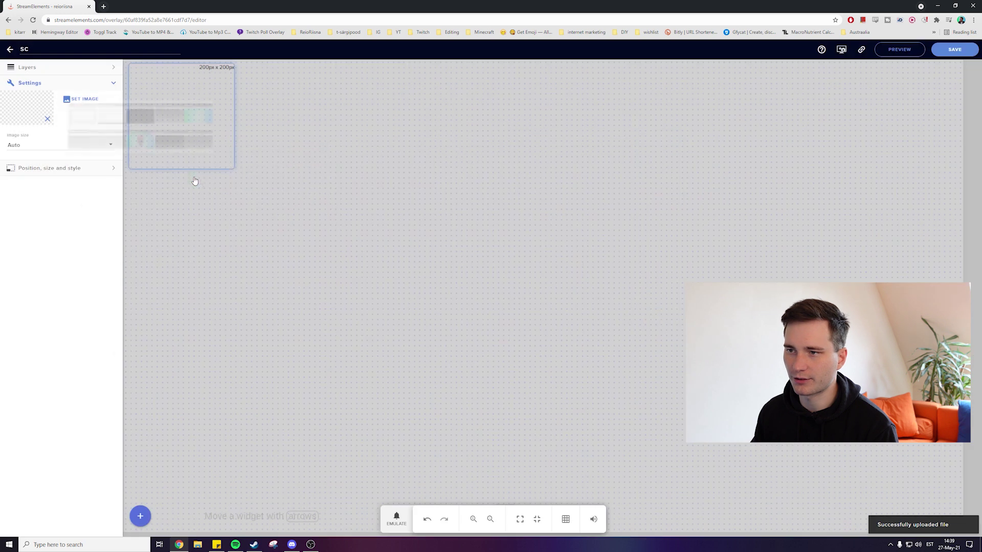
mouse_move(208, 158)
mouse_down()
mouse_move(266, 197)
mouse_move(519, 307)
mouse_move(800, 356)
mouse_up()
drag(691, 361, 959, 382)
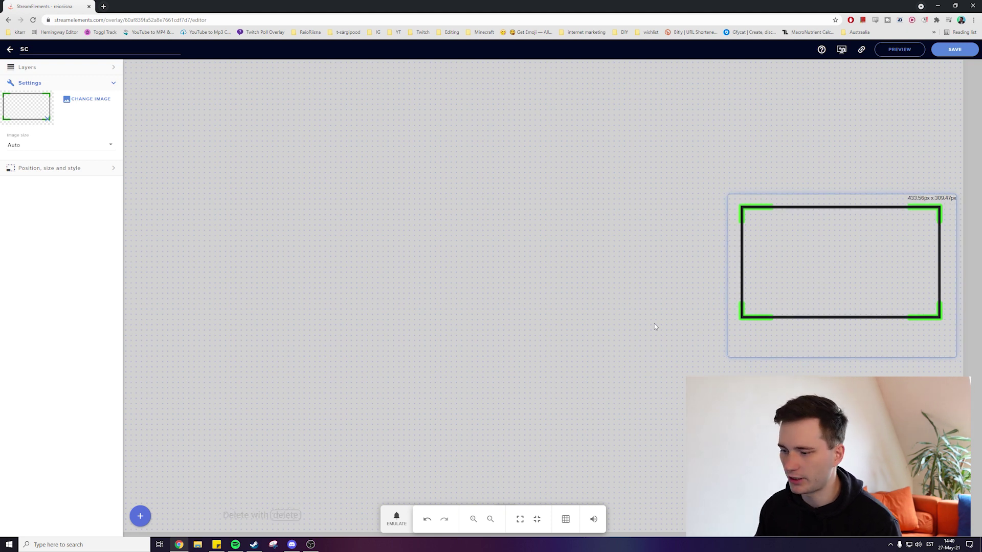
Add a Follower goal widget to the overlay canvas
click(141, 516)
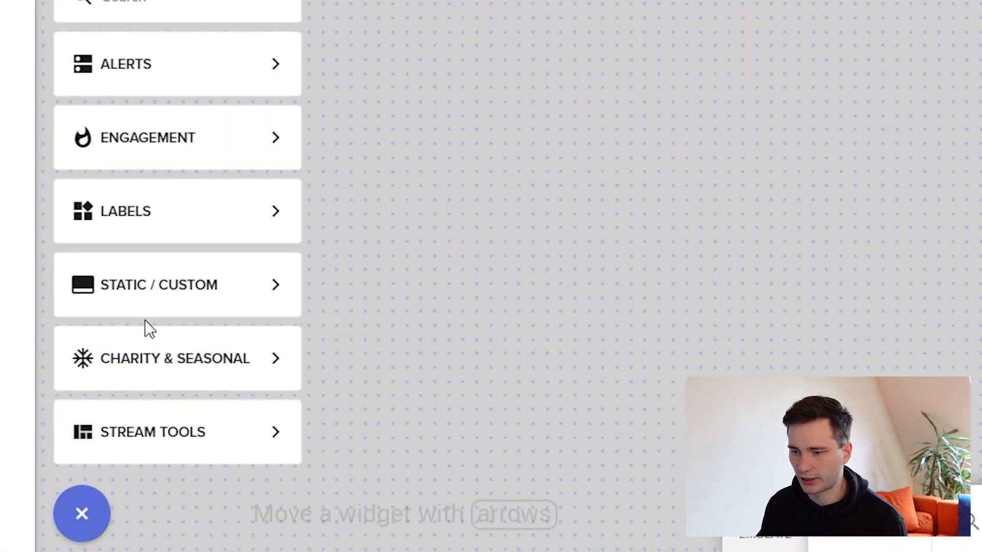
mouse_move(178, 211)
mouse_move(347, 229)
mouse_move(495, 295)
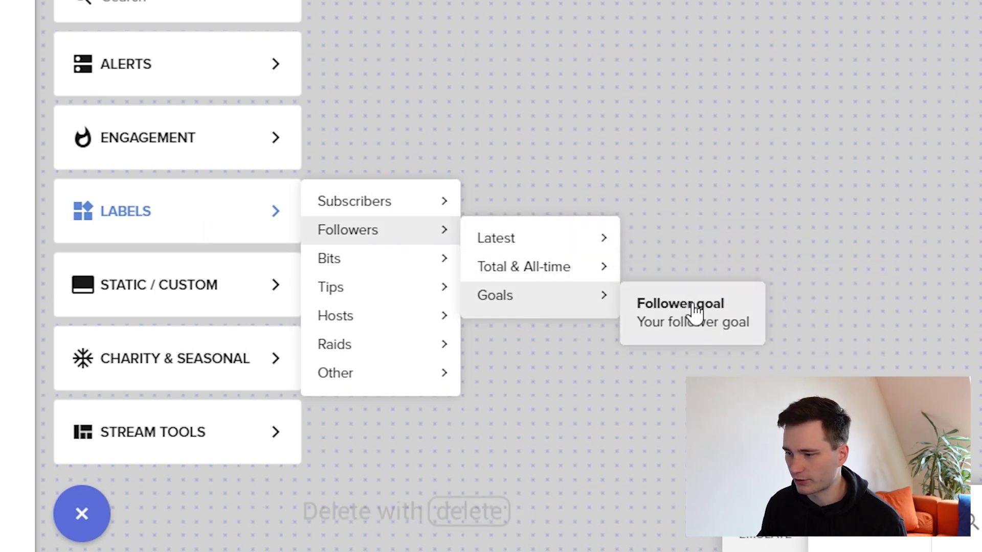
click(685, 330)
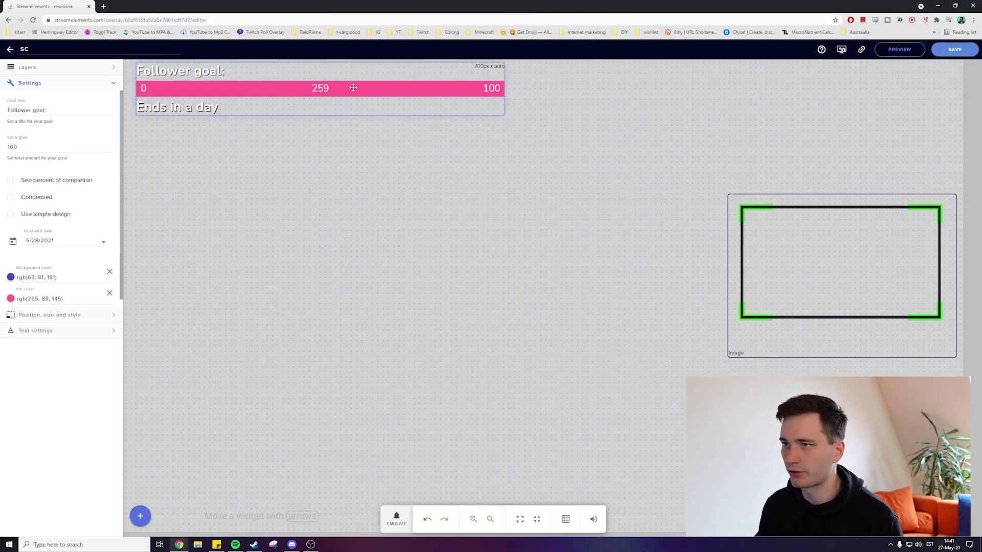
drag(503, 347, 548, 468)
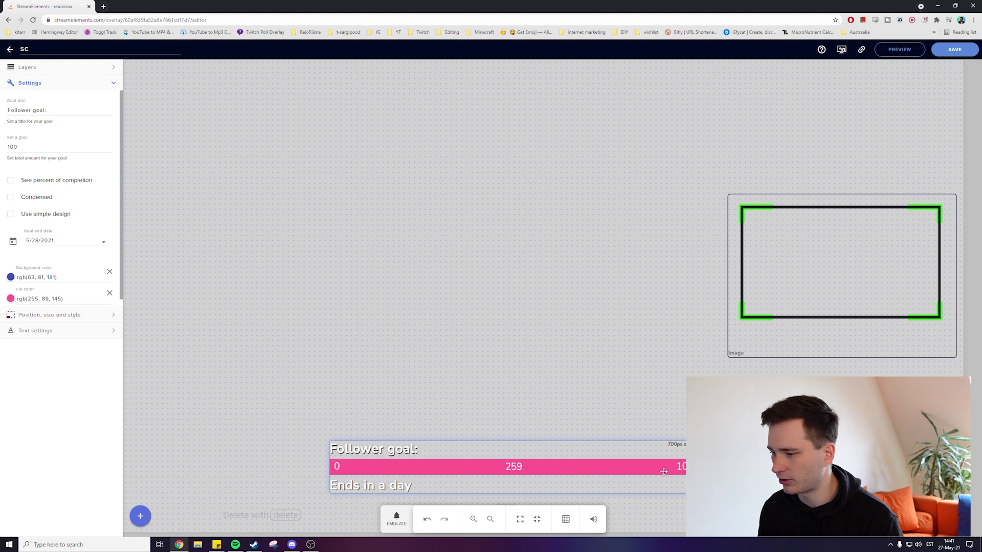
Enable percent and condensed options on the goal, leaving simple design off
click(10, 180)
click(11, 196)
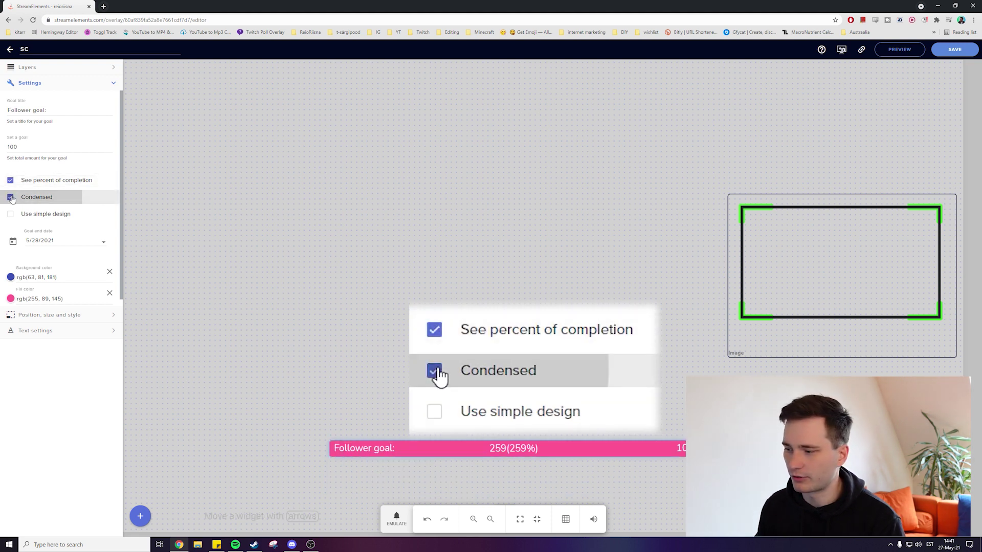
click(10, 213)
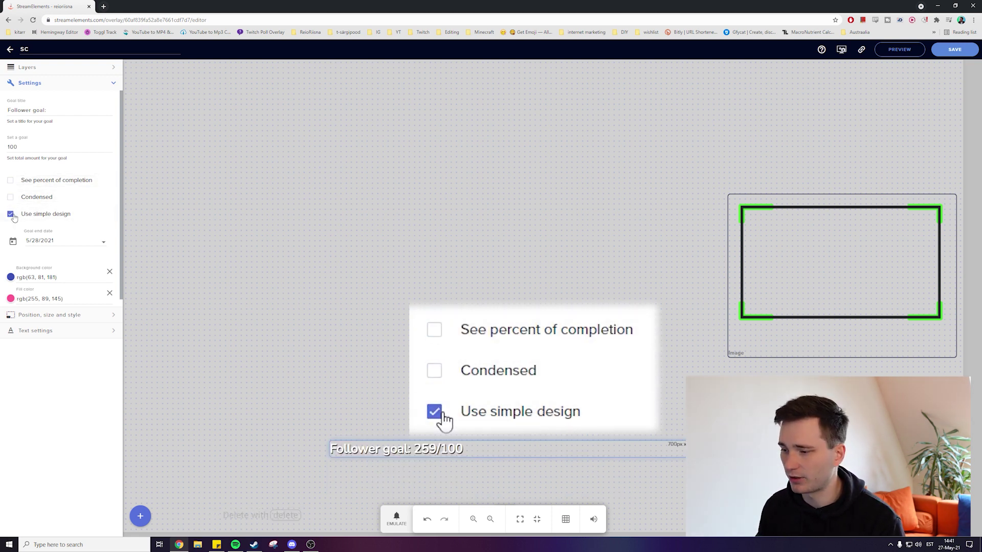
click(10, 215)
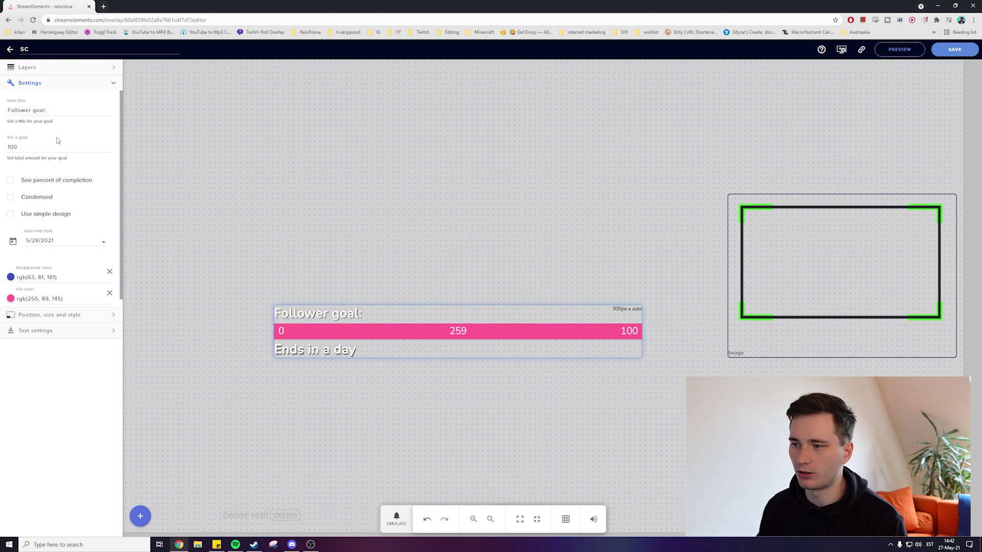
Position the goal bar mid-canvas and bring up the session data settings
drag(515, 342, 500, 321)
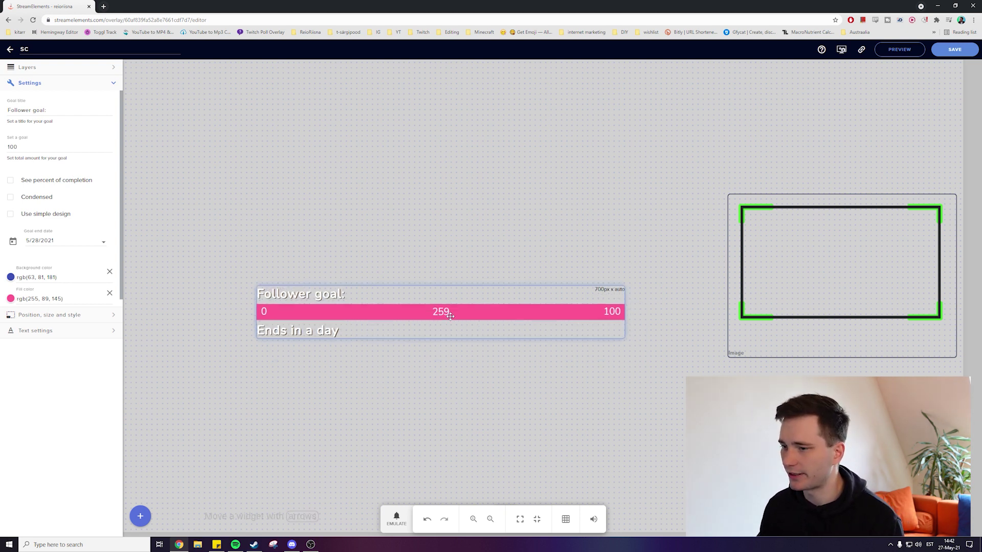
drag(459, 314, 470, 334)
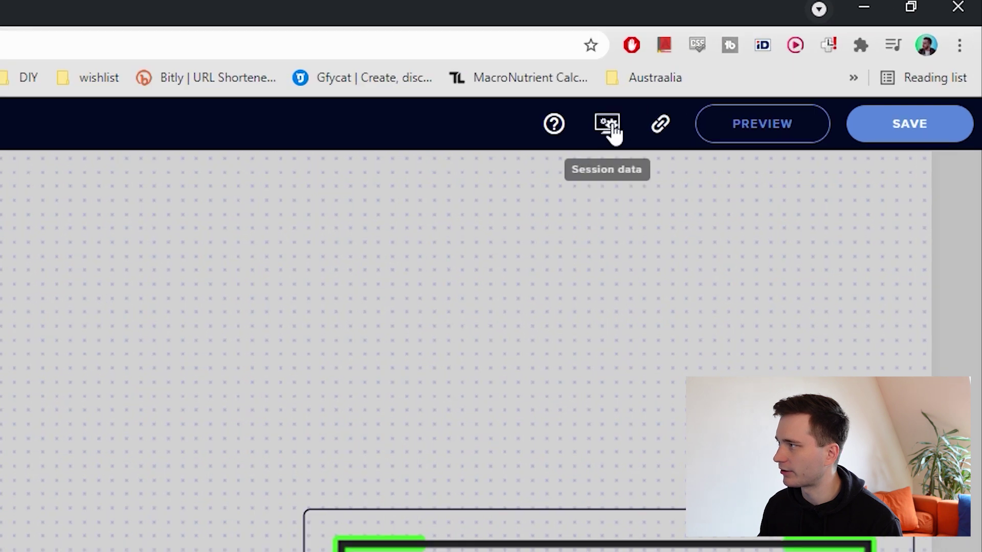
click(610, 129)
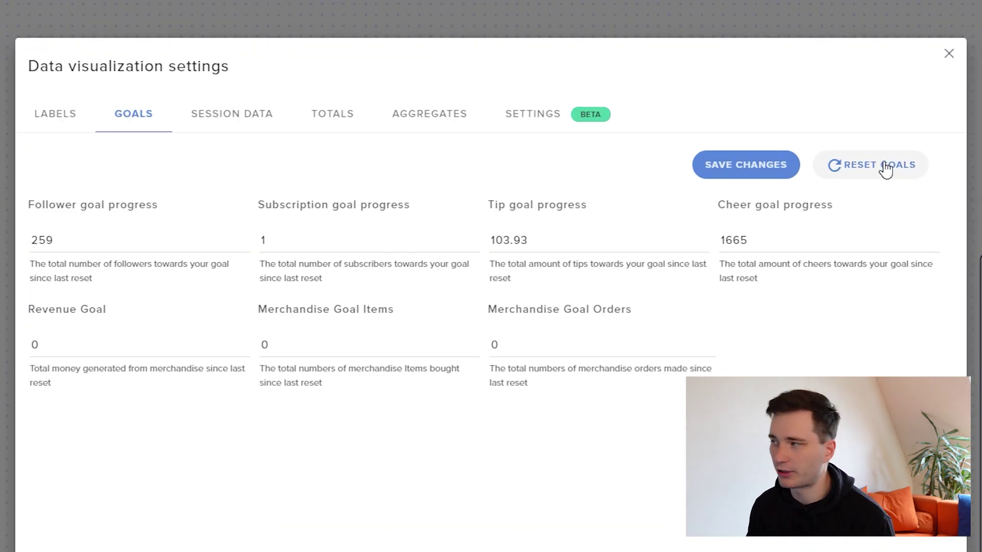
Reset the follower goal progress to 0, save, and close data settings
drag(61, 241, 23, 250)
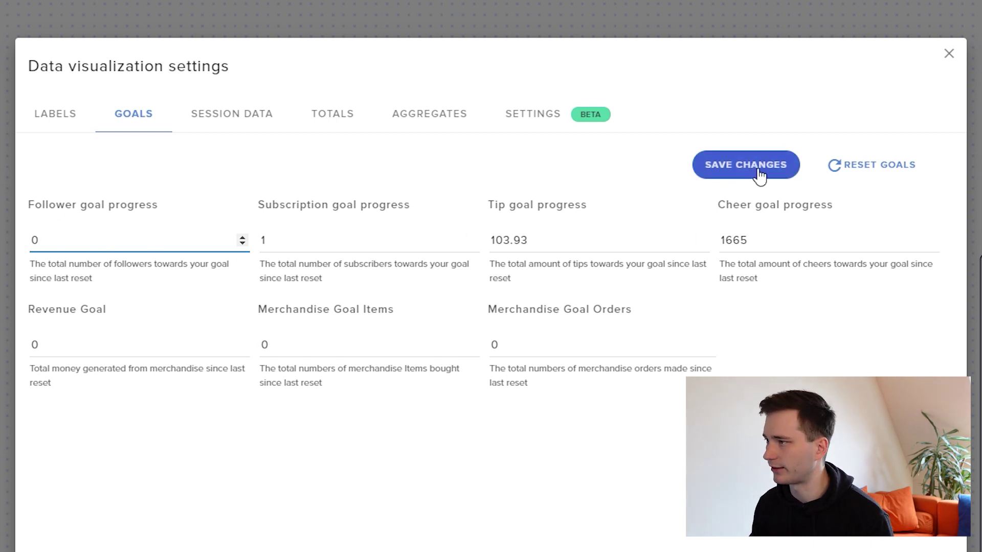
text(0)
click(757, 170)
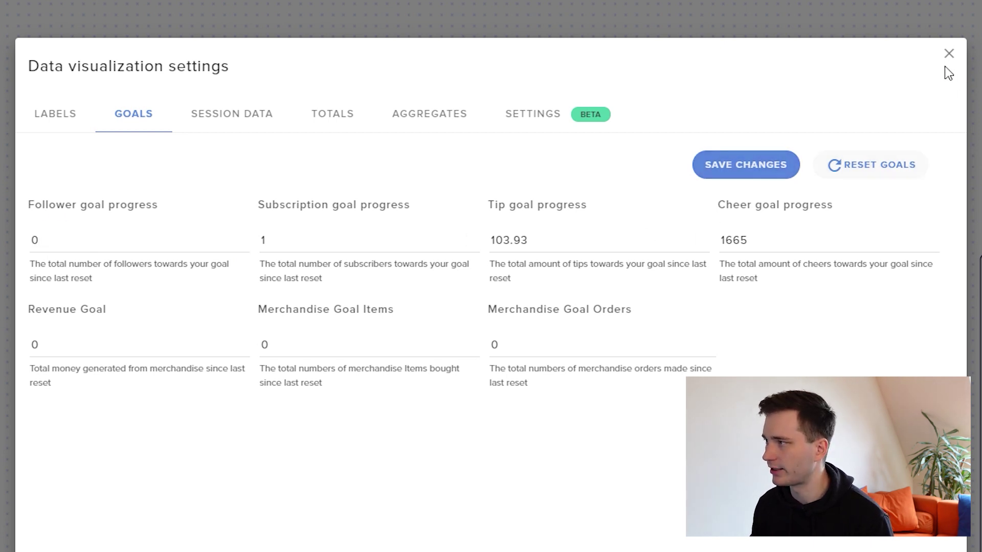
click(949, 54)
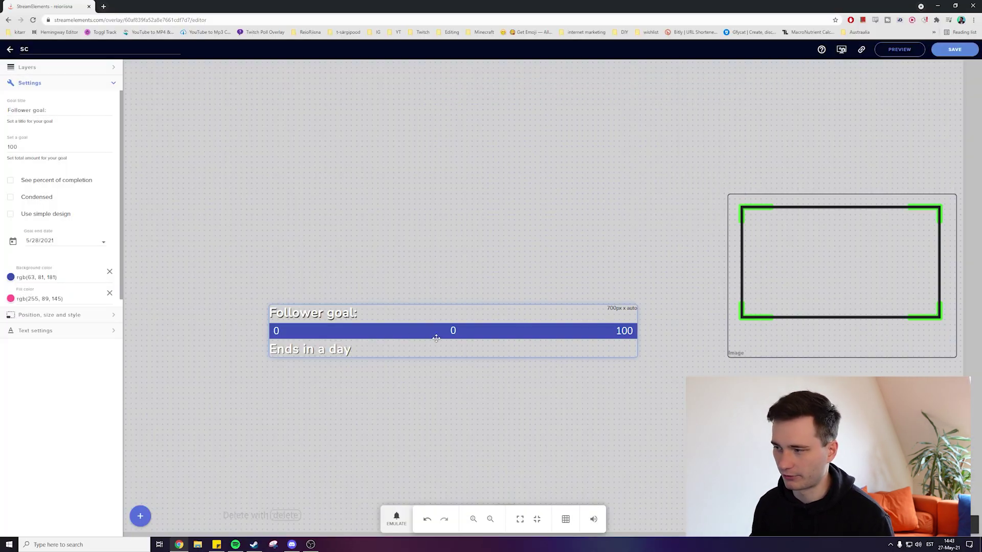
Nudge the goal bar up-left and condense it into a single bar with percentage hidden
drag(452, 335, 444, 308)
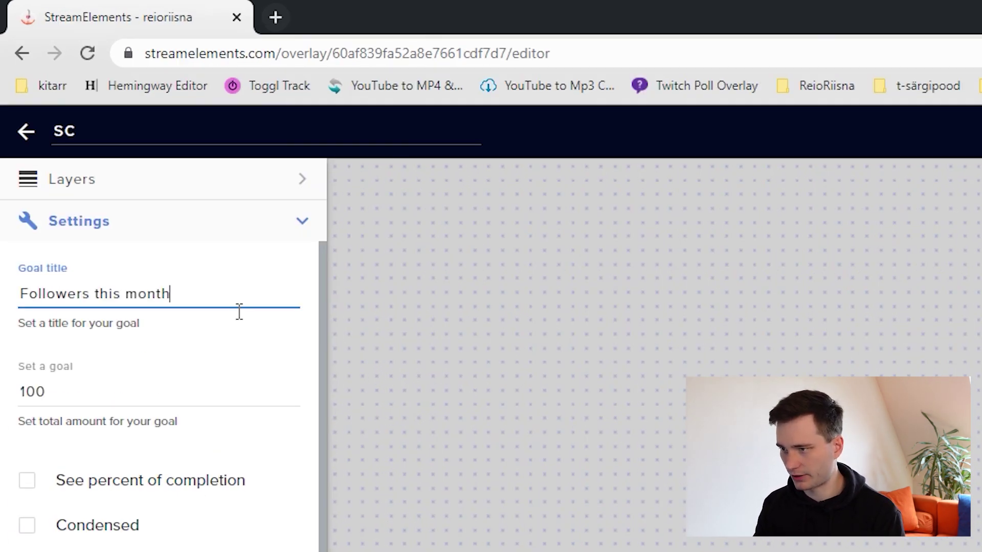
text(:)
click(11, 181)
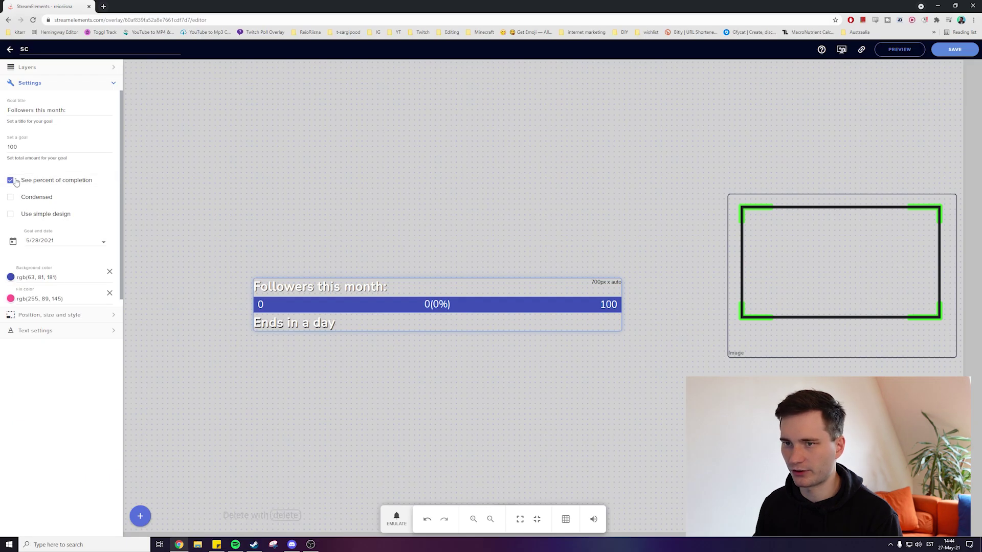
click(13, 180)
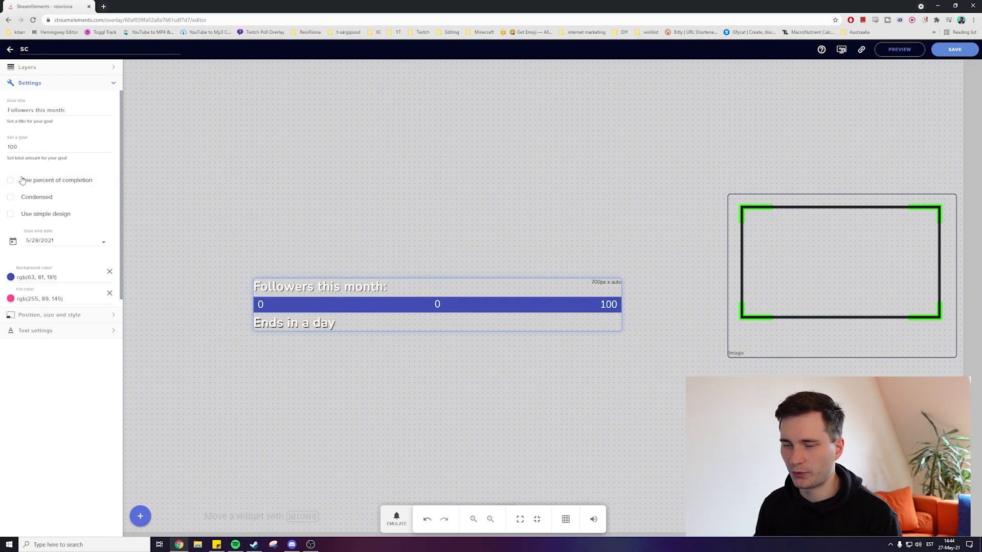
click(11, 198)
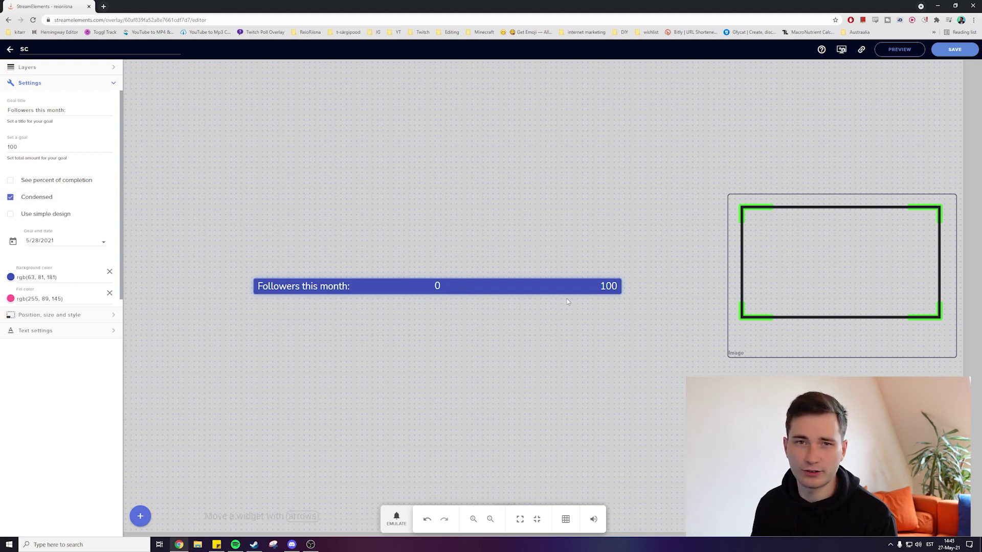
Give the goal bar a green background and Passion One font, then move it to the bottom edge
click(11, 277)
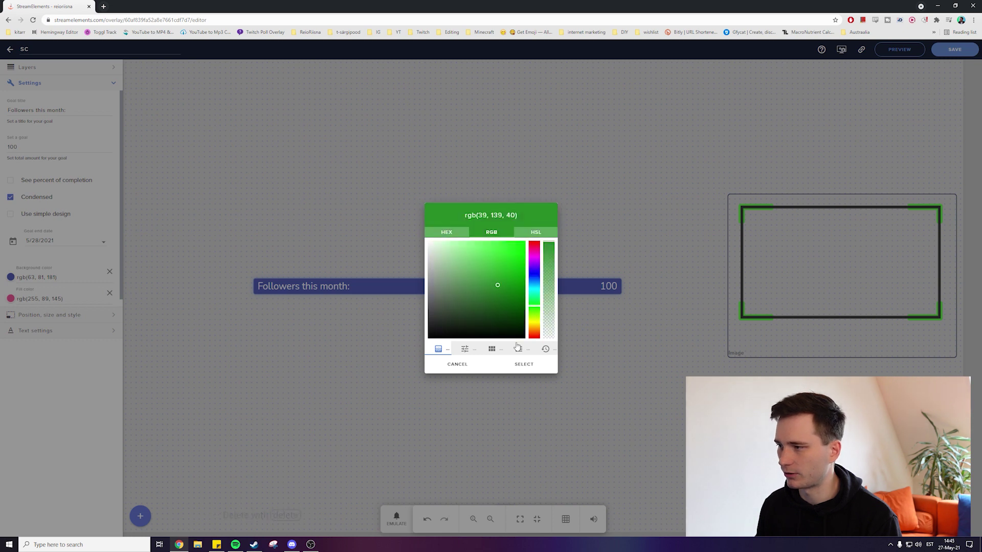
click(523, 364)
click(46, 330)
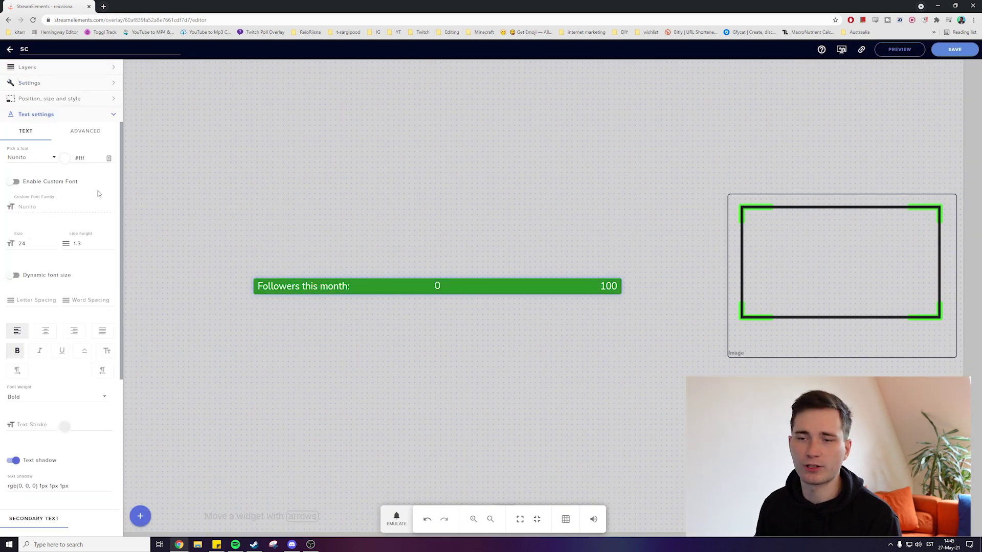
click(39, 159)
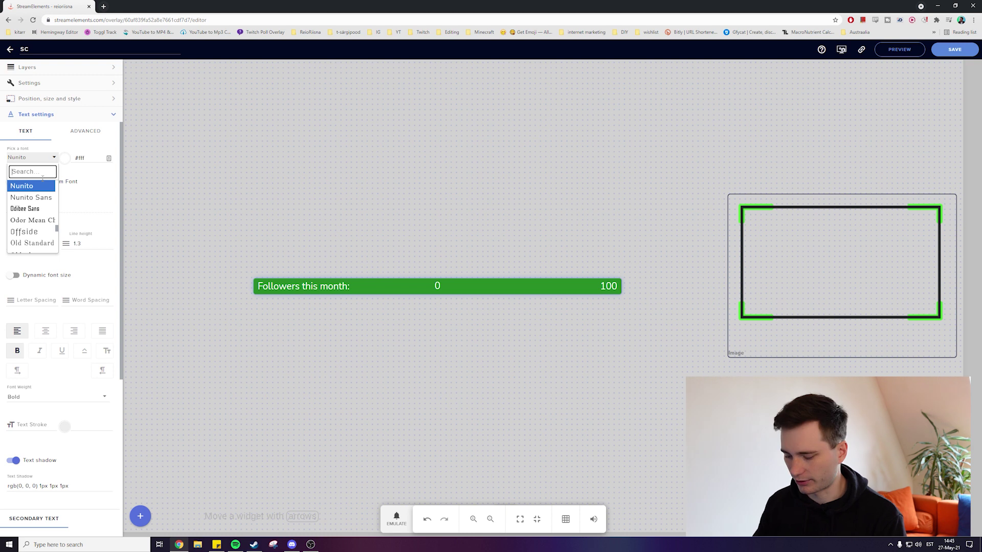
text(Passion)
key(Return)
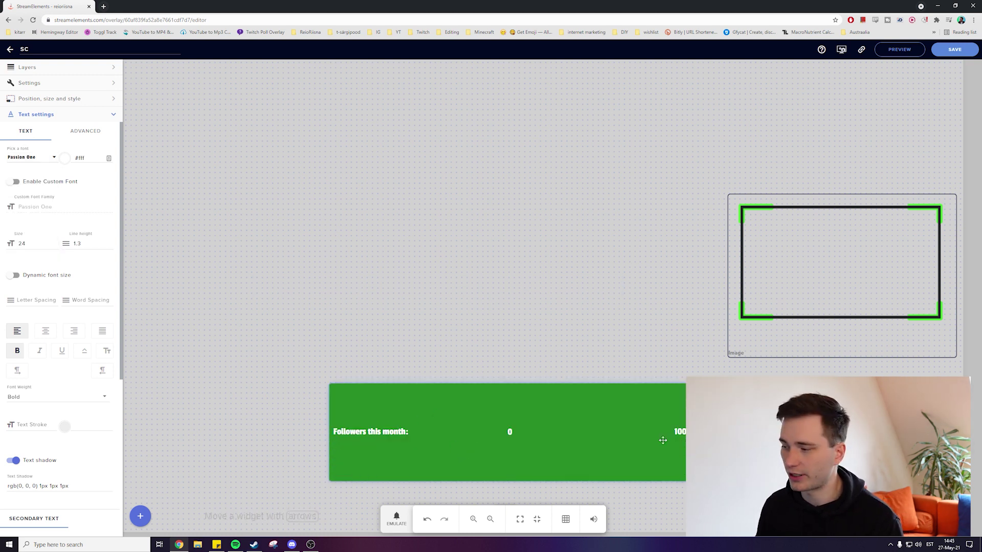
drag(494, 505, 275, 358)
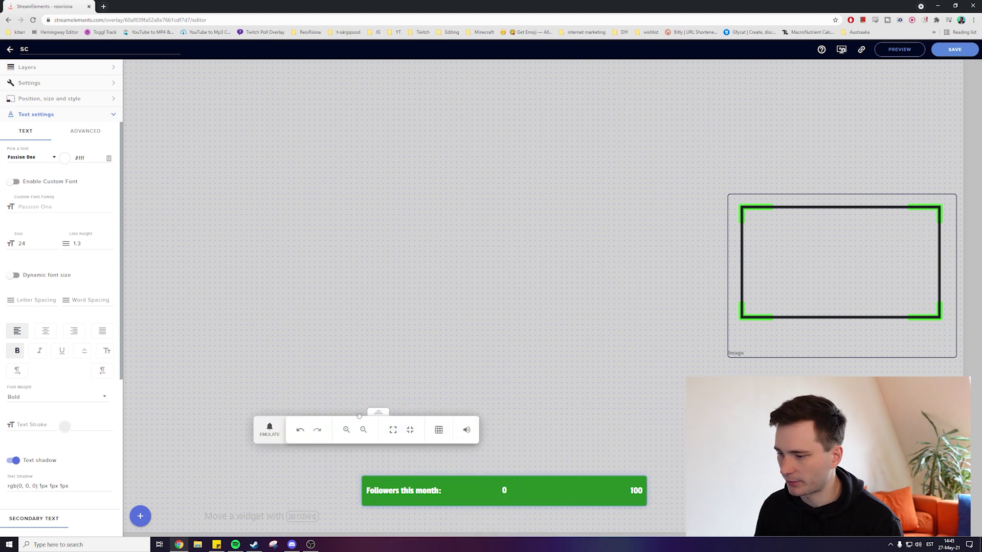
drag(503, 500, 502, 523)
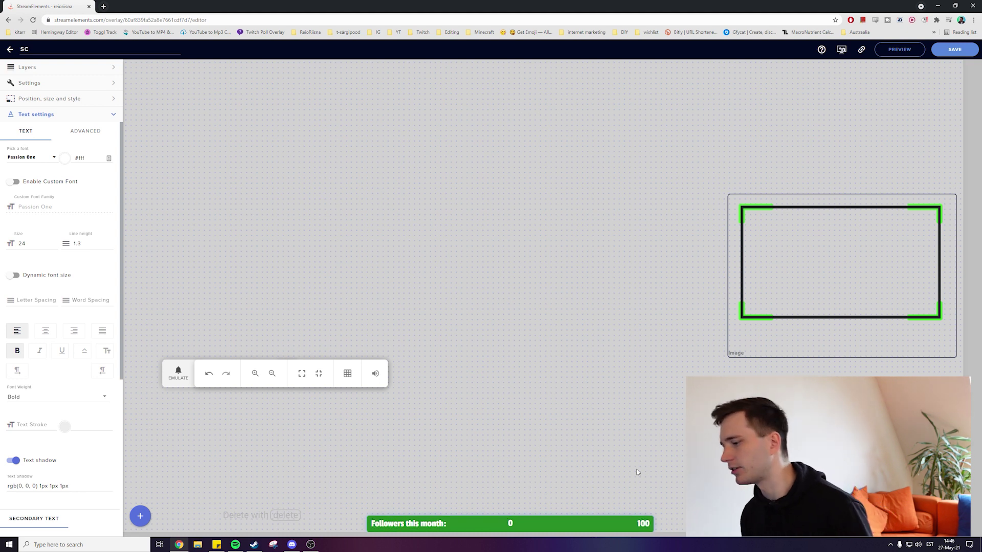
Add a Latest Follower label and position it directly beneath the webcam frame
click(571, 338)
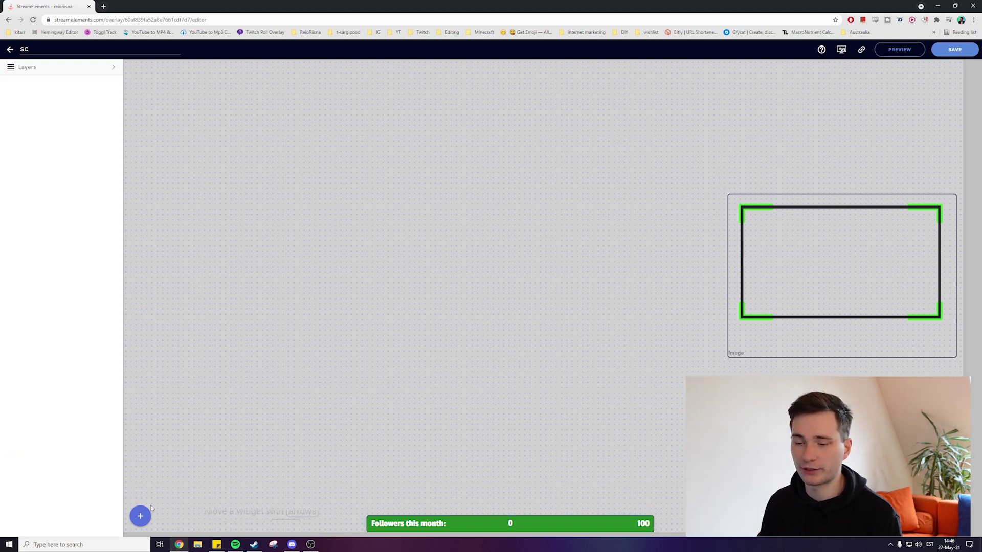
click(140, 517)
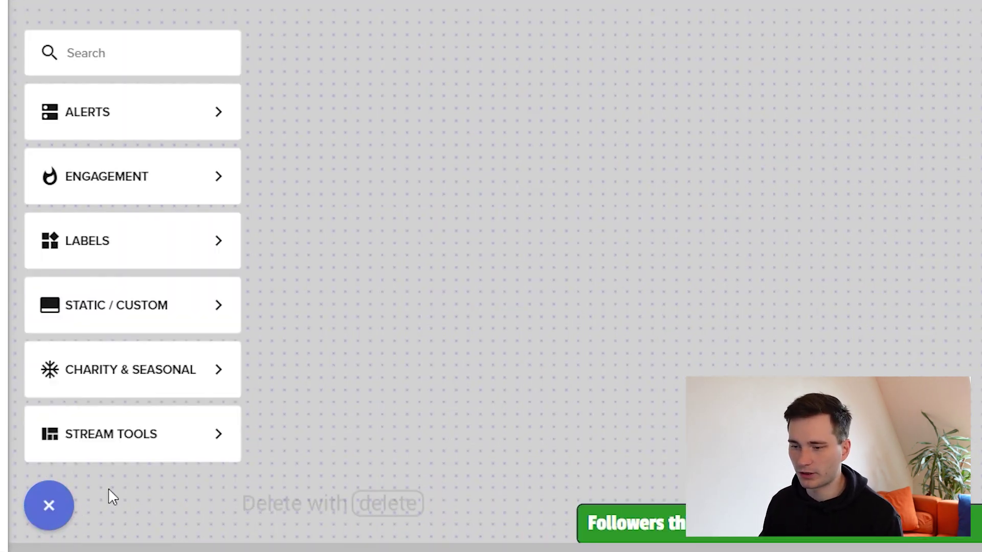
mouse_move(281, 257)
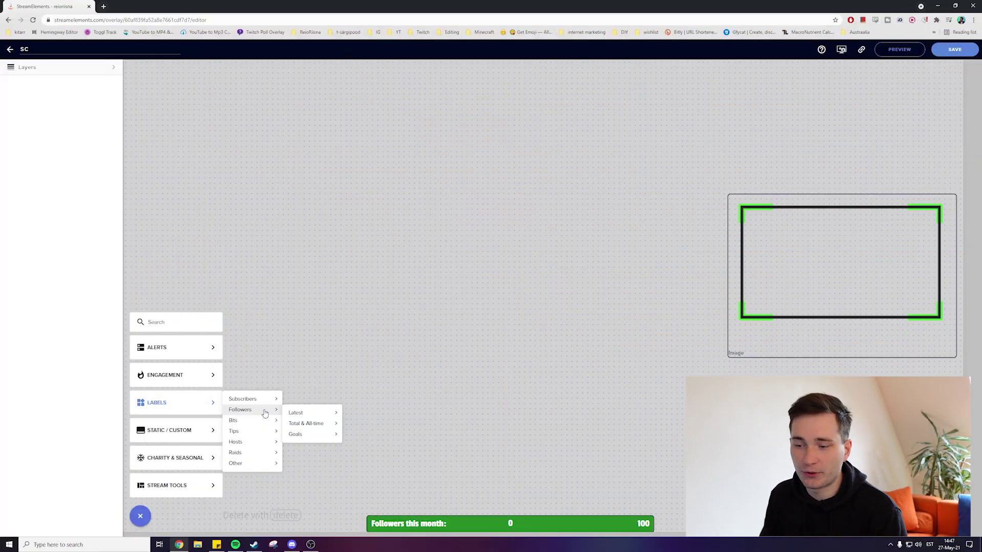
mouse_move(415, 264)
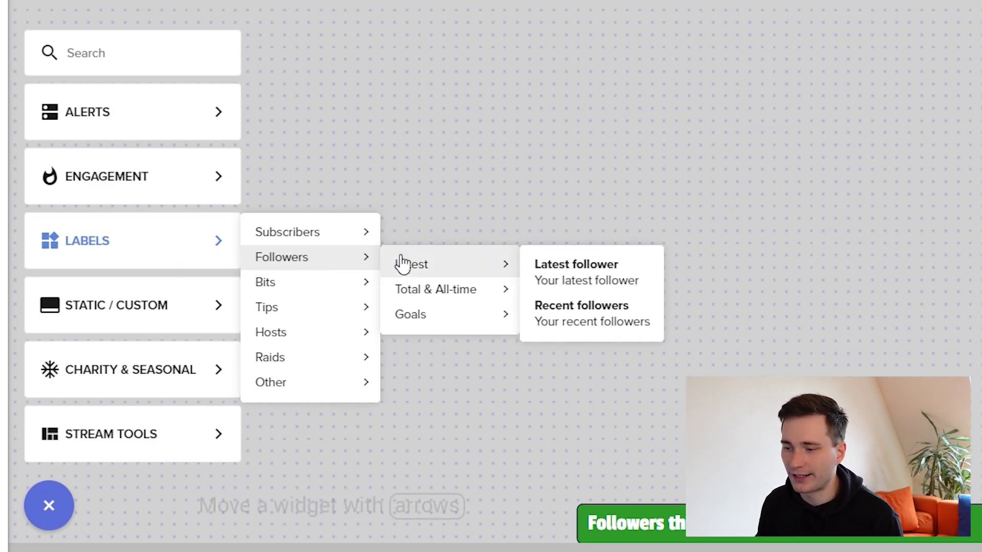
click(579, 283)
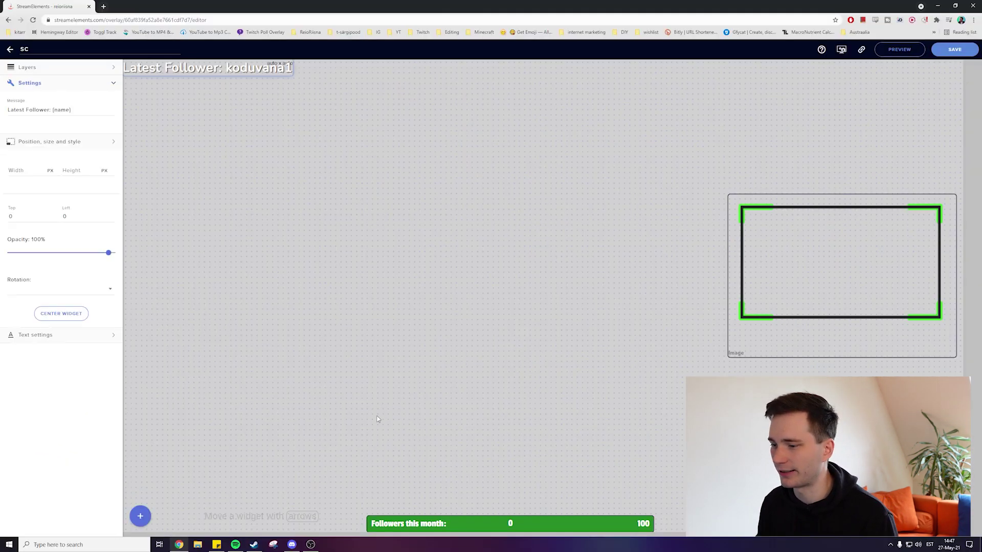
mouse_move(207, 69)
mouse_down()
mouse_move(777, 164)
mouse_move(833, 186)
mouse_move(855, 318)
mouse_move(842, 339)
mouse_move(832, 160)
mouse_move(842, 349)
mouse_move(844, 339)
mouse_up()
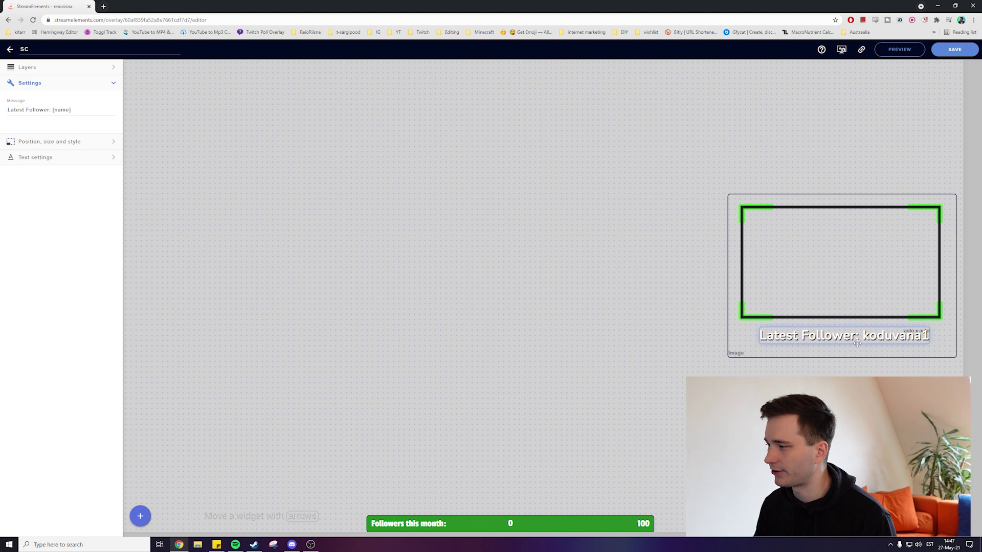
click(566, 391)
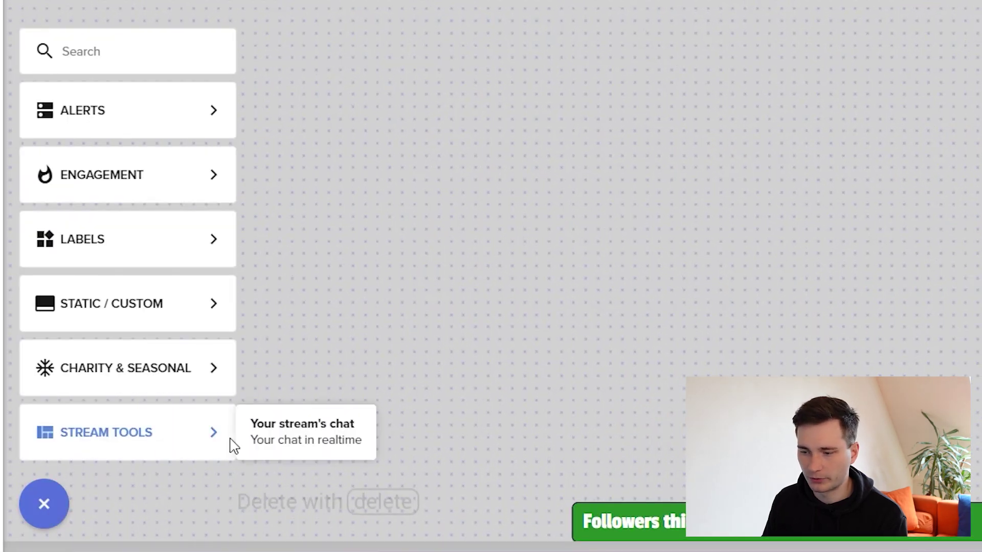
Add a stream chat widget and move it to the left side of the canvas
click(323, 441)
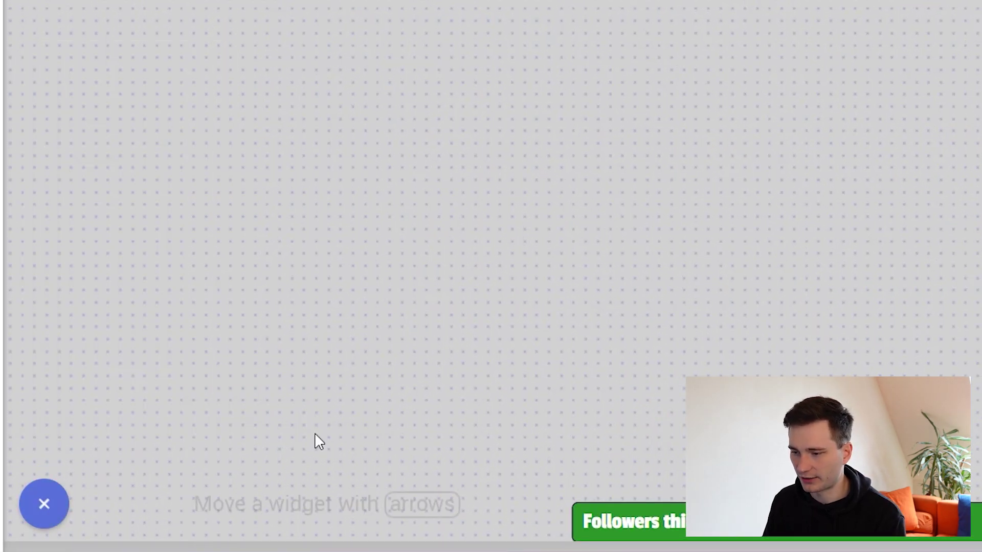
drag(194, 157, 238, 295)
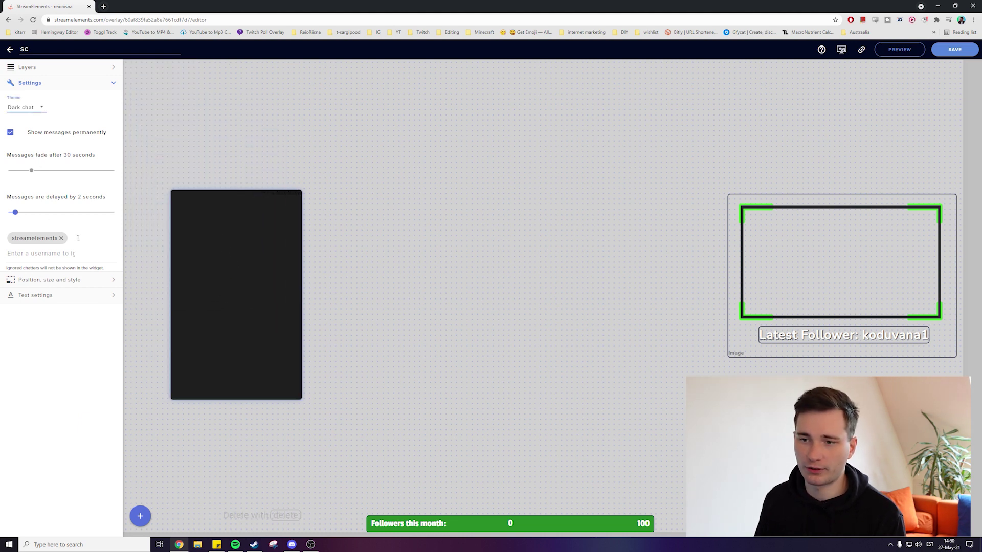
drag(222, 303, 255, 301)
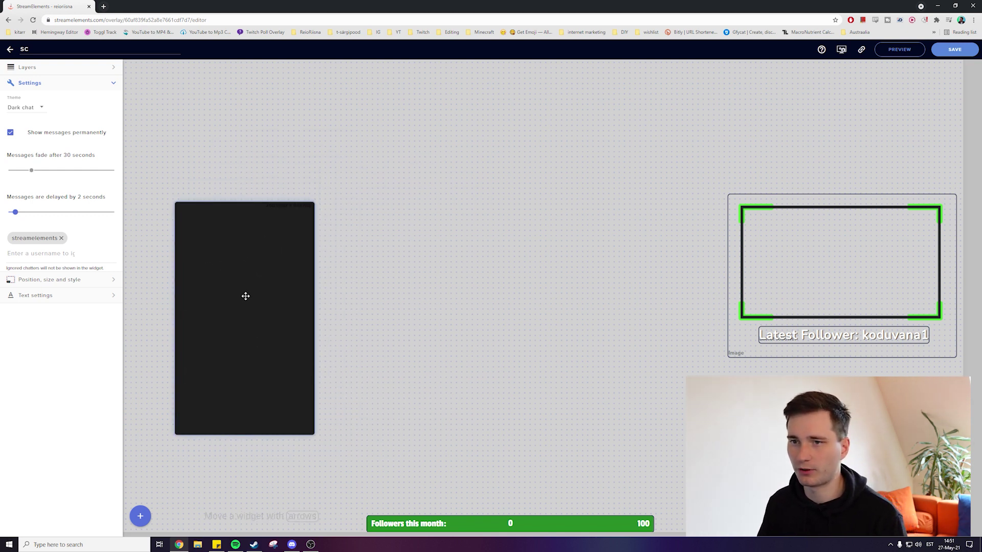
Switch the chat to a Custom theme with a roughly half-transparent background colour
click(38, 110)
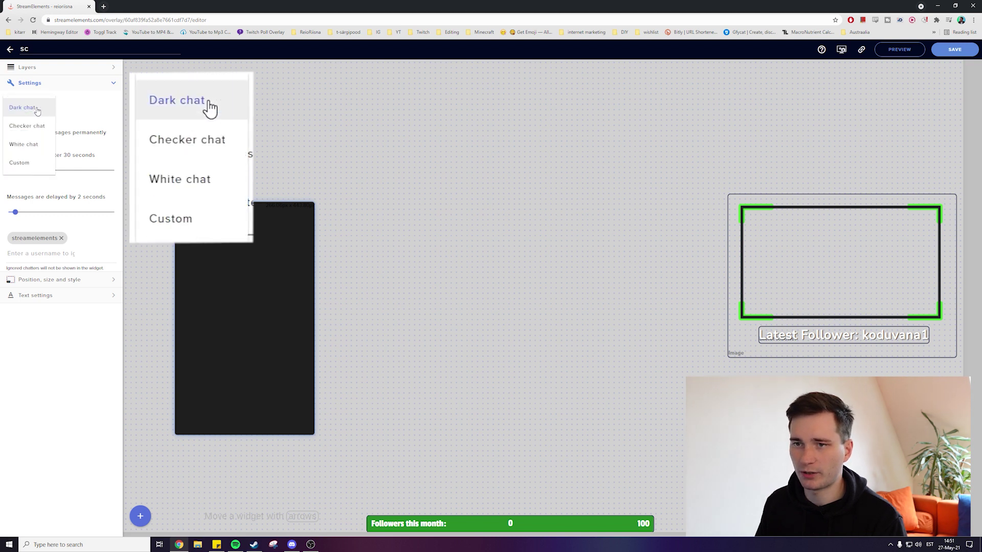
click(20, 162)
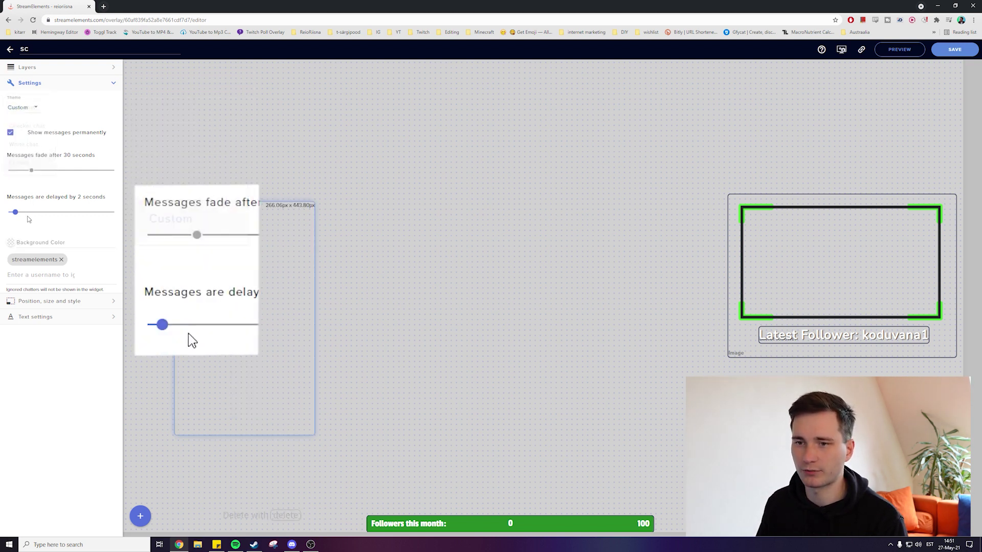
click(56, 245)
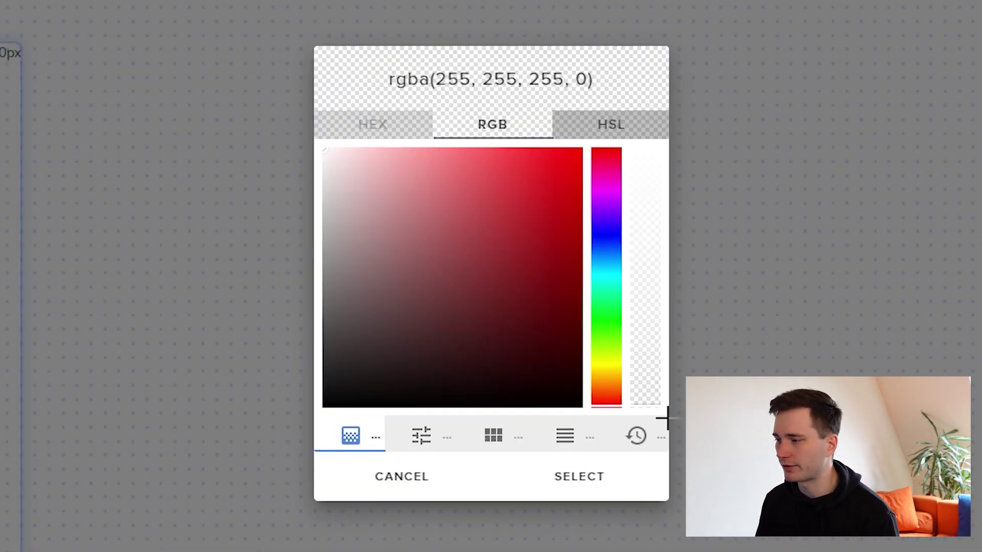
drag(661, 419, 655, 151)
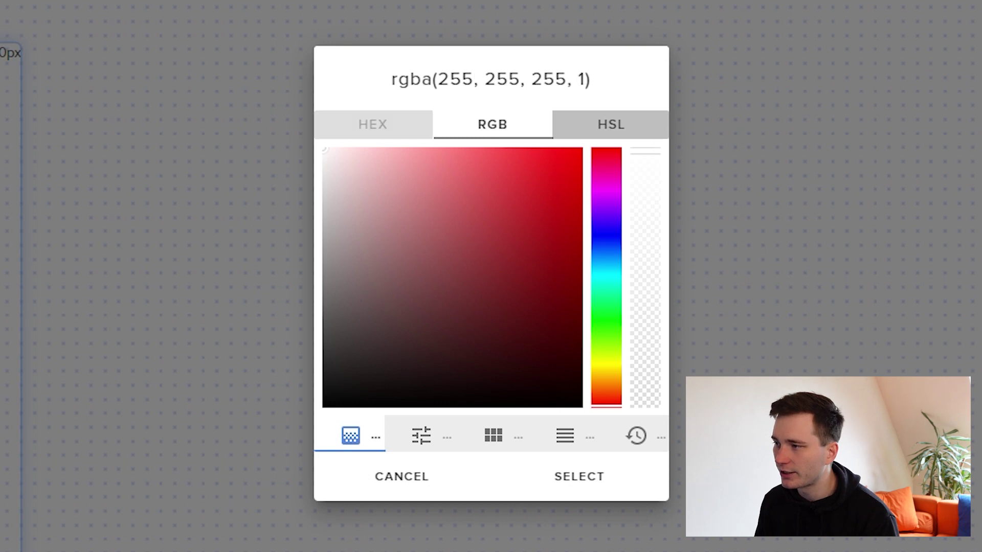
mouse_move(654, 151)
mouse_down()
mouse_move(648, 274)
mouse_move(677, 452)
mouse_up()
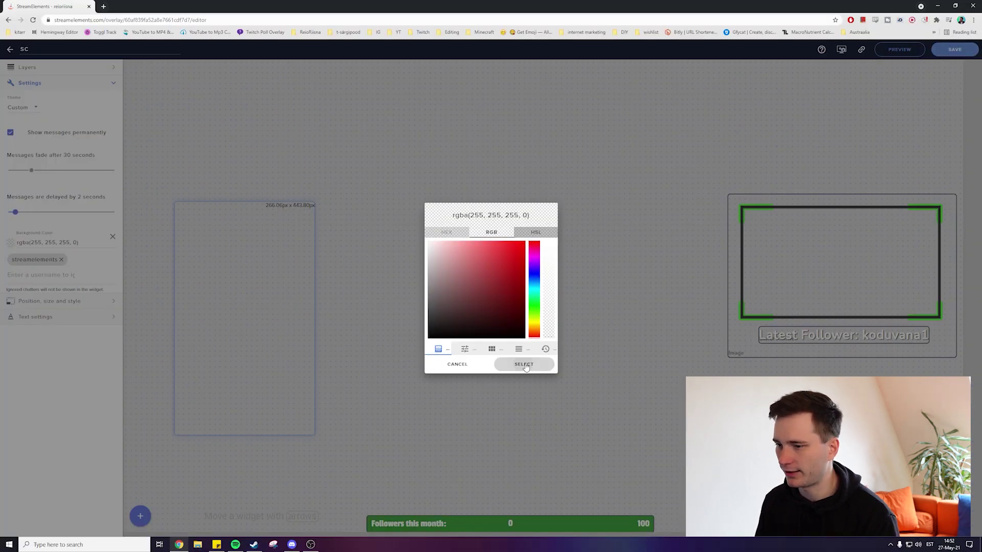
click(524, 366)
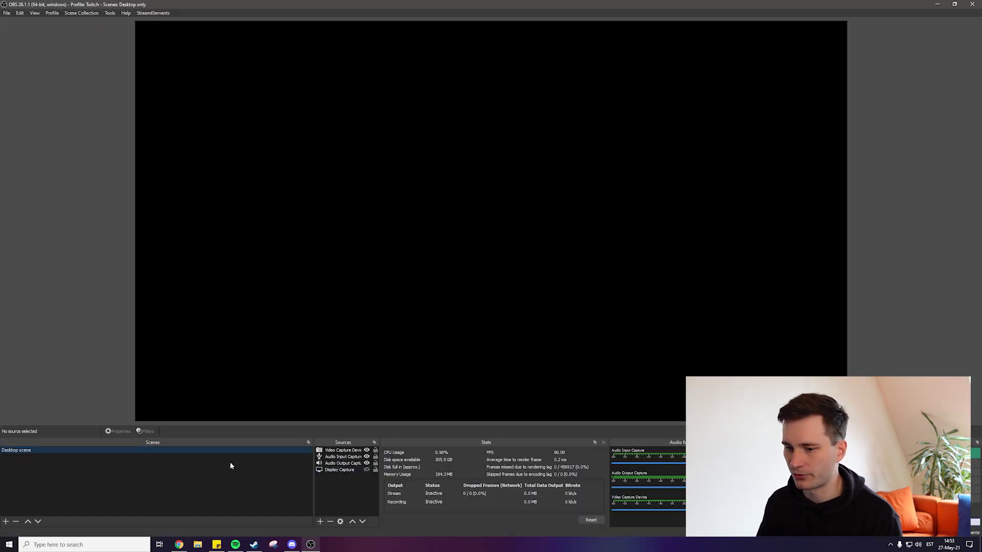
Add a 'Screen Overlay' browser source using the pasted overlay URL at 1600×900
click(322, 522)
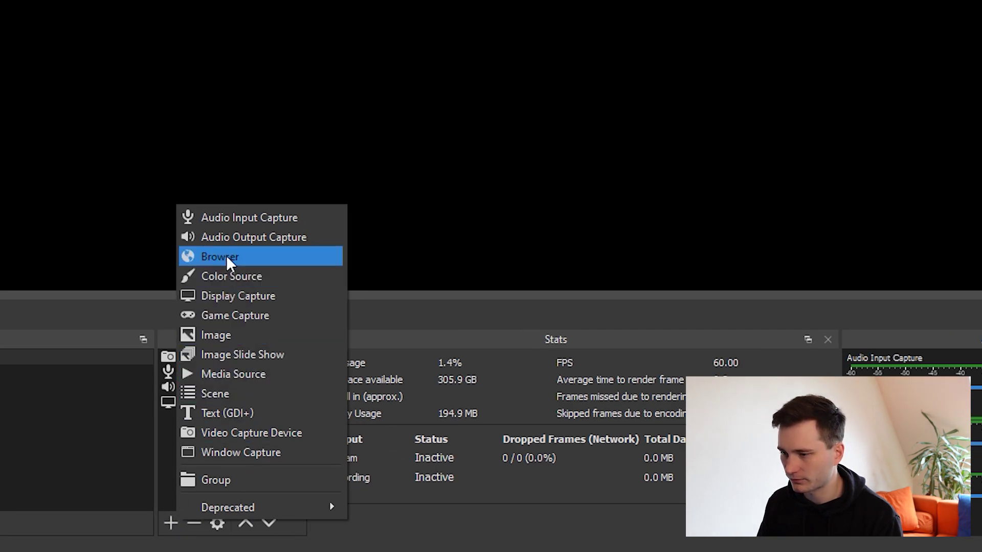
click(226, 255)
text(Screen Overlay)
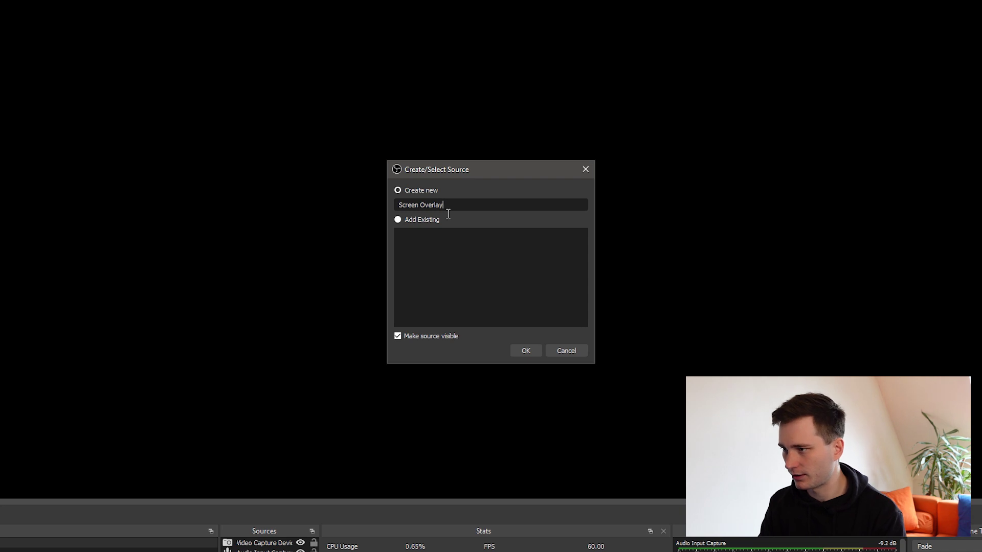
key(Return)
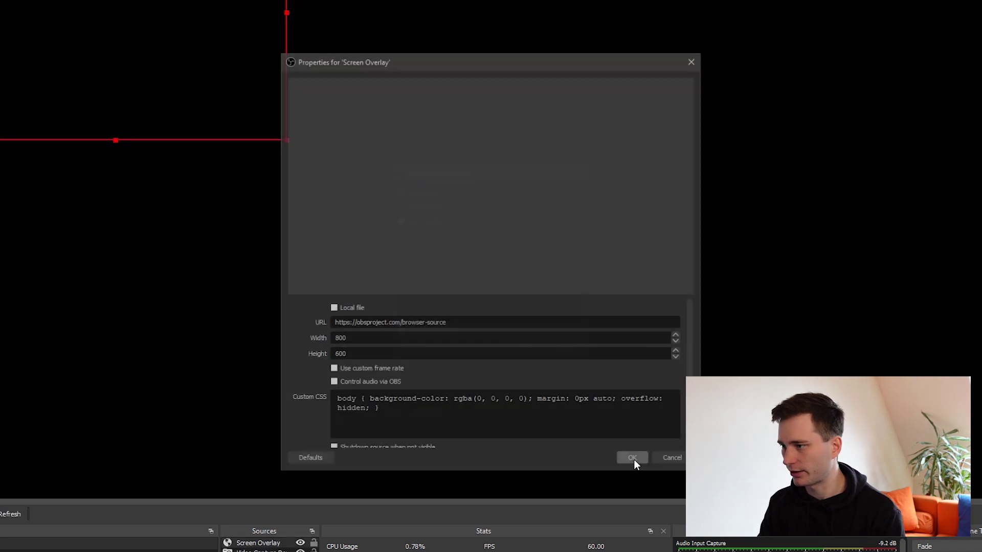
drag(447, 323, 344, 329)
key(ctrl+v)
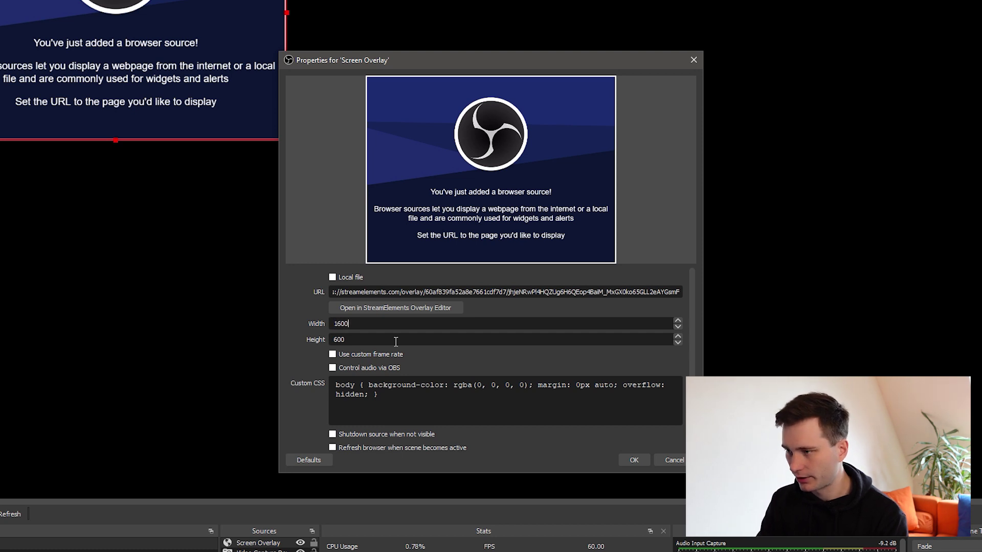
key(Tab)
text(900)
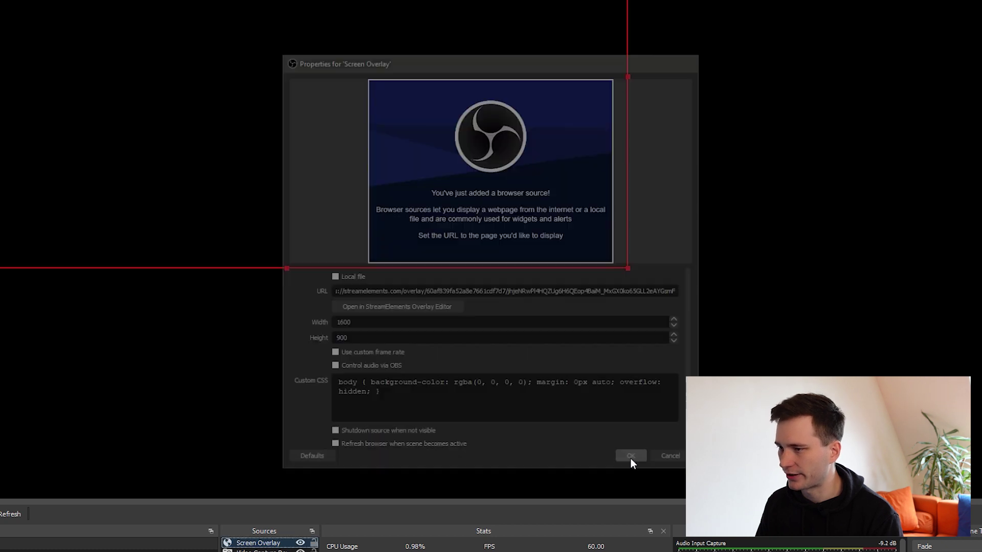
click(629, 460)
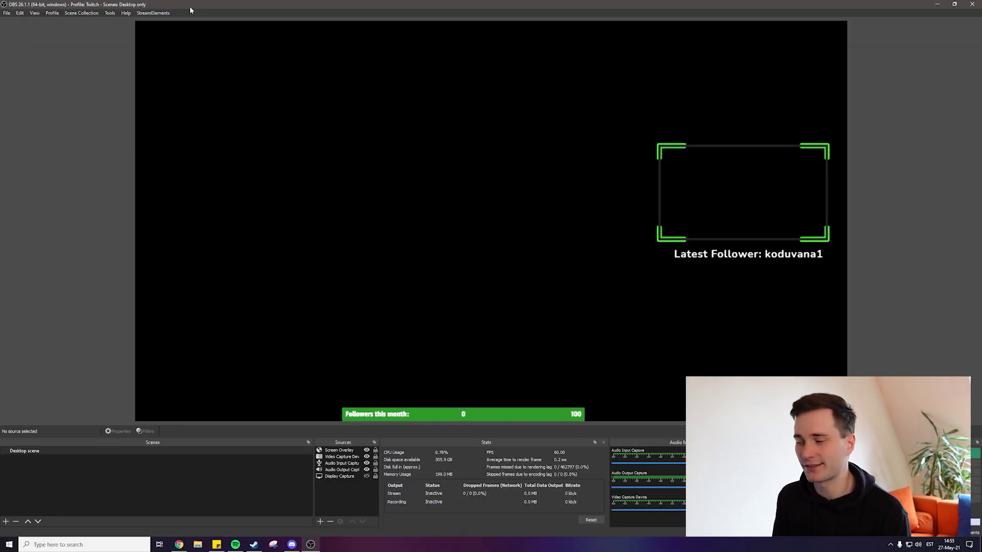
Dock the Twitch chat from StreamElements' OBS.Live Docks menu
click(155, 13)
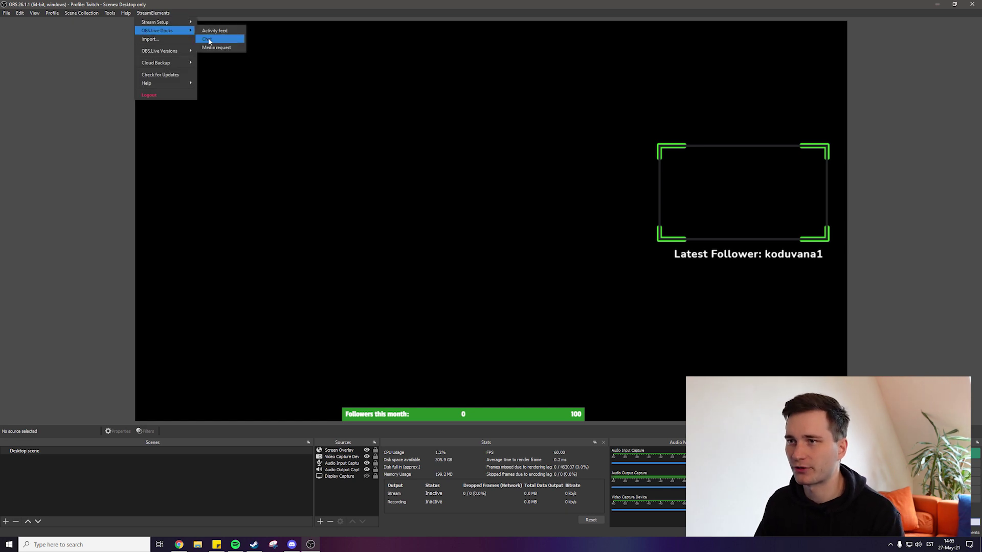
click(211, 40)
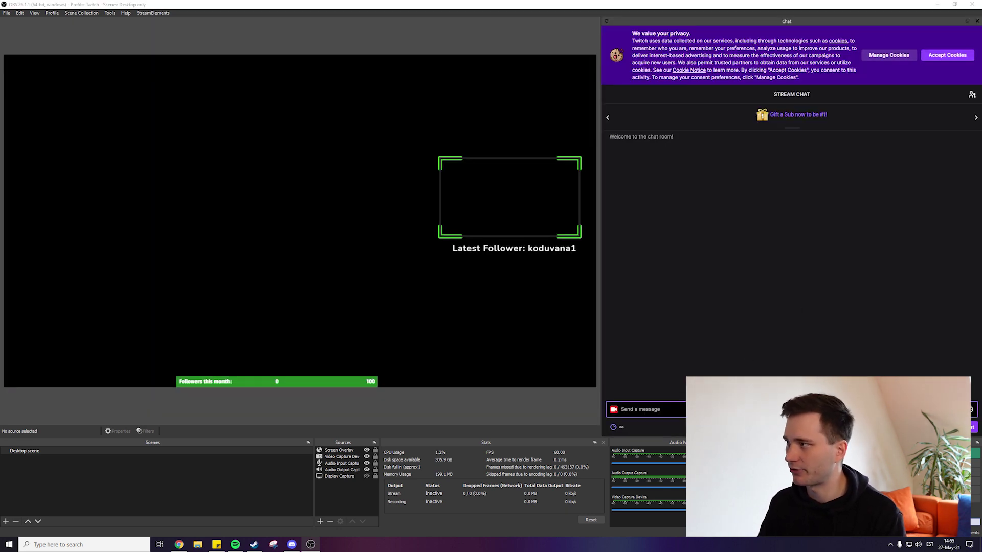